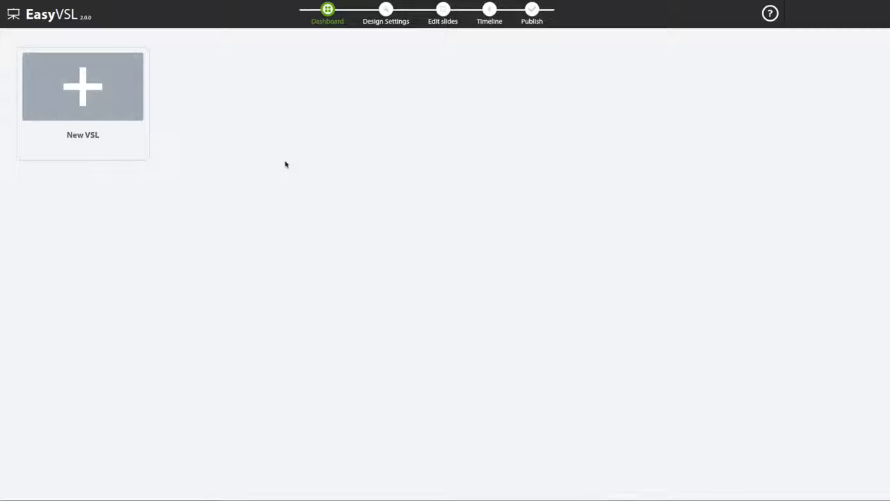
Step: Create a new VSL presentation titled Demo, based on pasted text
left_click(117, 92)
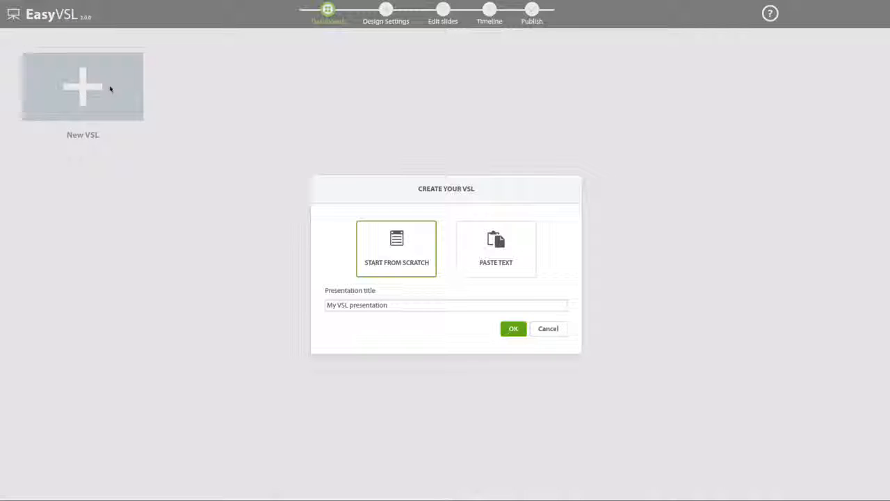
left_click(375, 305)
key("ctrl+a")
type("Demo")
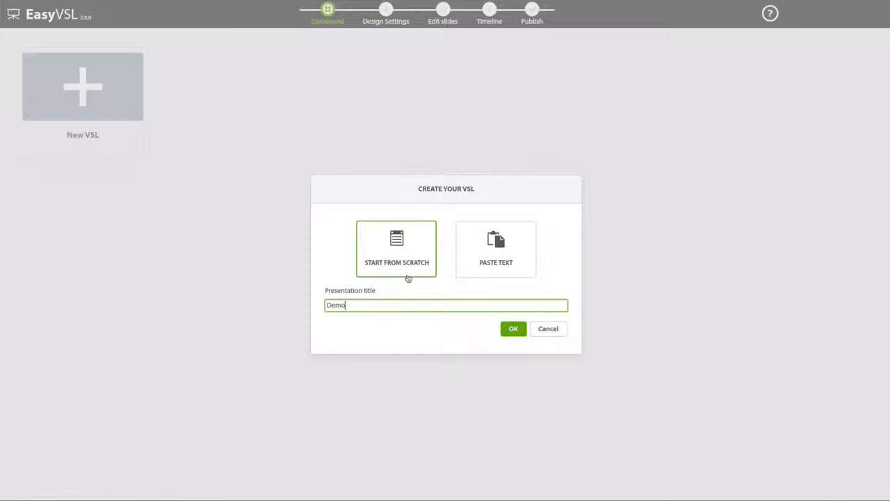
left_click(492, 264)
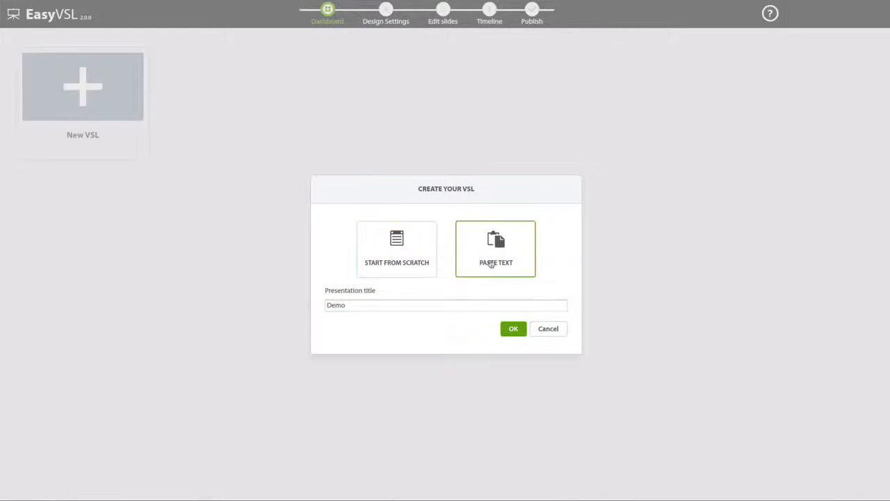
left_click(513, 329)
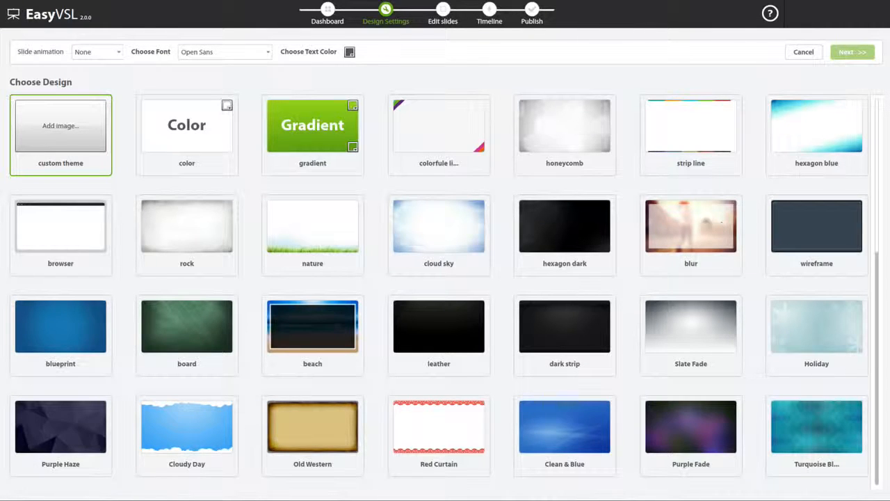
Step: Choose the nature design for the presentation and set the slide animation to Fade
scroll(680, 231, "down", 5)
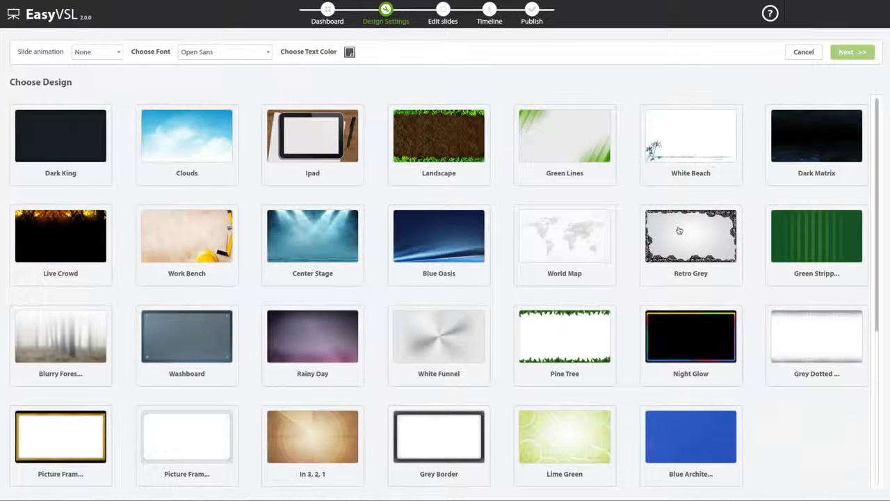
scroll(680, 230, "up", 5)
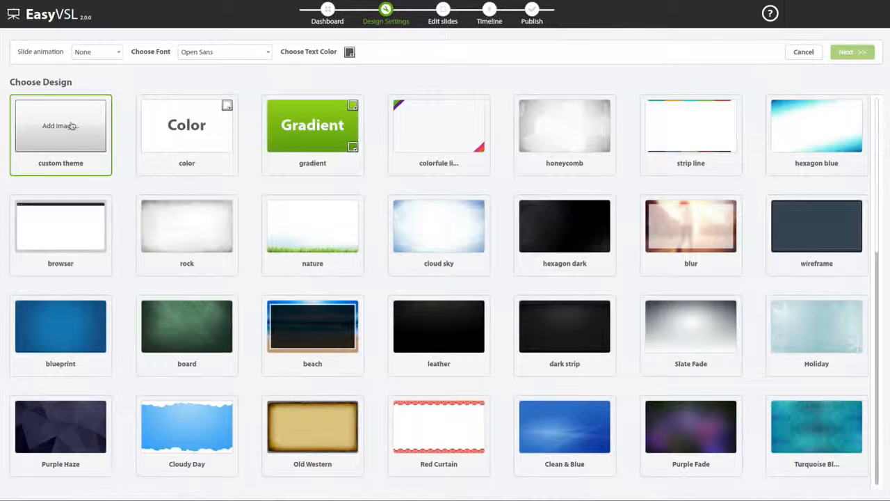
left_click(323, 228)
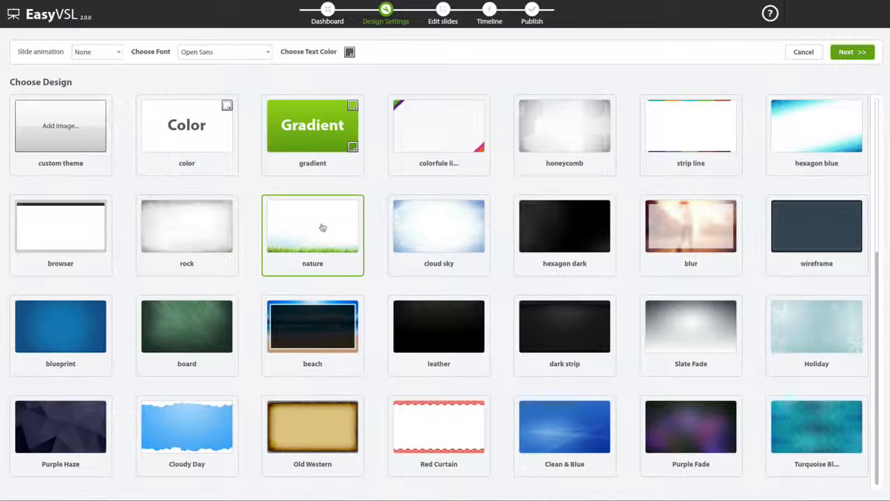
left_click(110, 55)
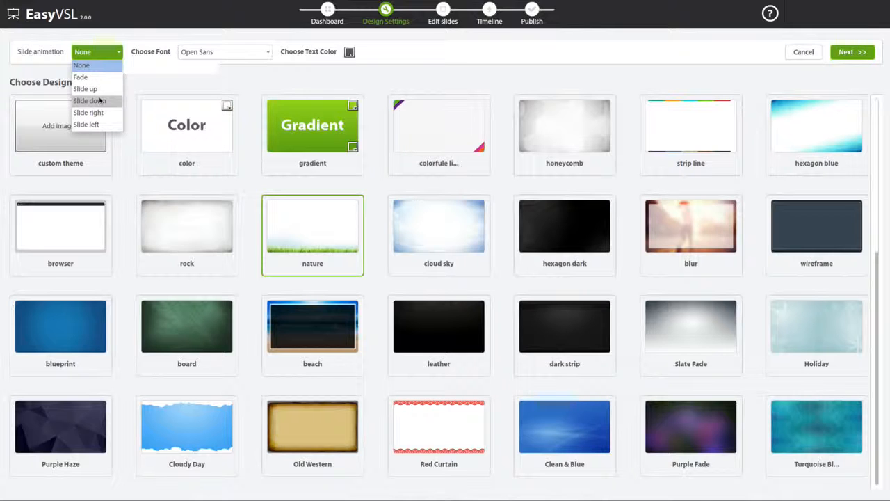
left_click(81, 77)
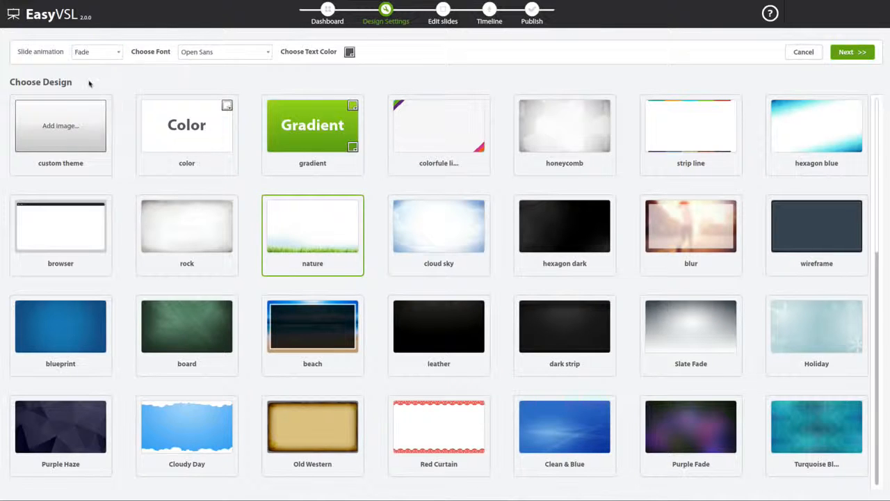
Step: Browse the available fonts, keep Open Sans, and continue to the script entry page
left_click(217, 54)
scroll(215, 105, "down", 2)
scroll(215, 105, "up", 10)
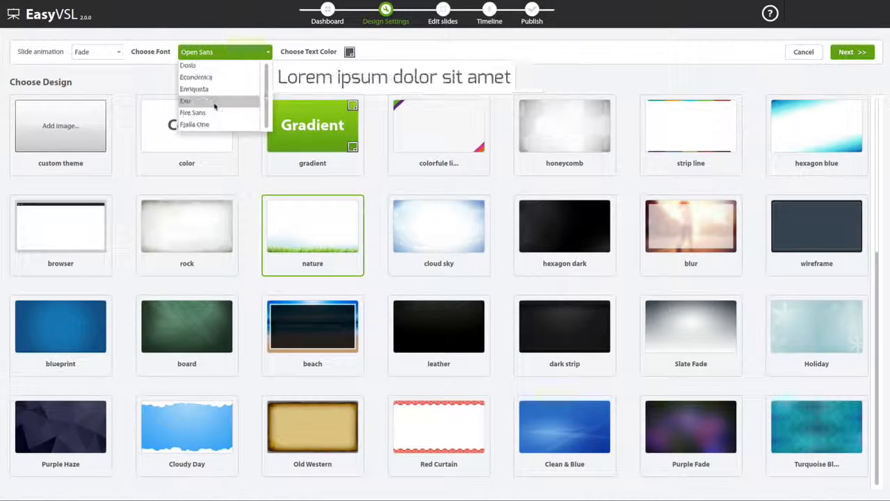
left_click(228, 47)
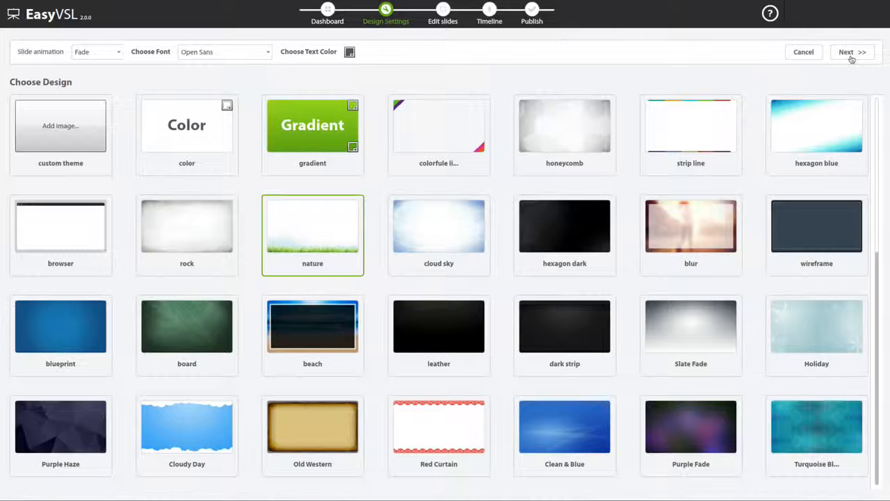
left_click(851, 56)
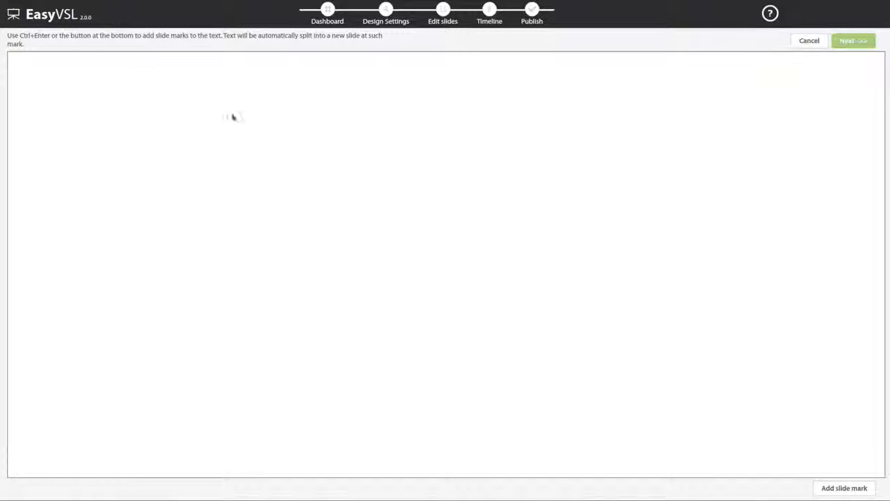
Step: Copy the sales script from the text document, from the greeting through "With core features that existing EasyVSL LOVE, like …", and paste it into EasyVSL
key("super+Tab")
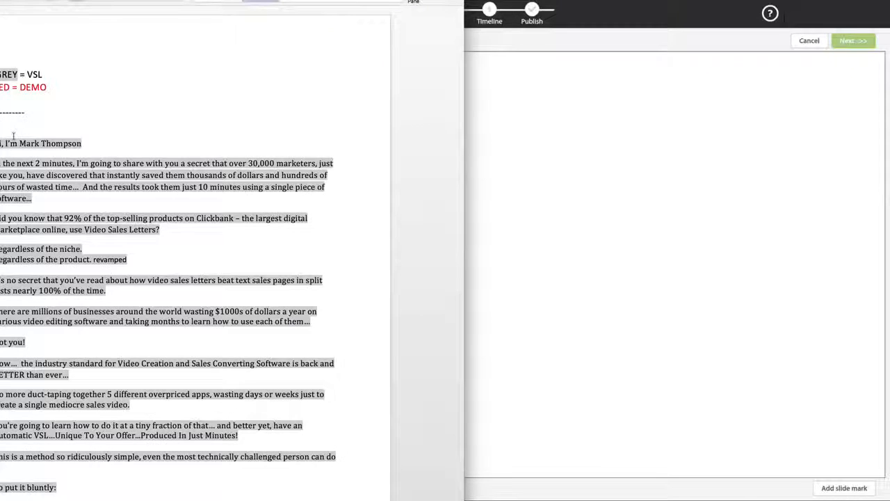
left_click_drag(1, 143, 230, 432)
key("ctrl+c")
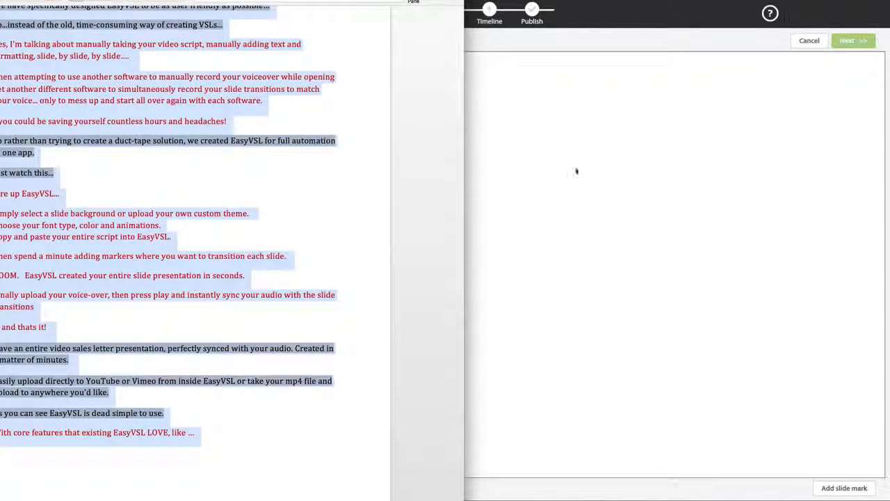
left_click(494, 157)
key("ctrl+v")
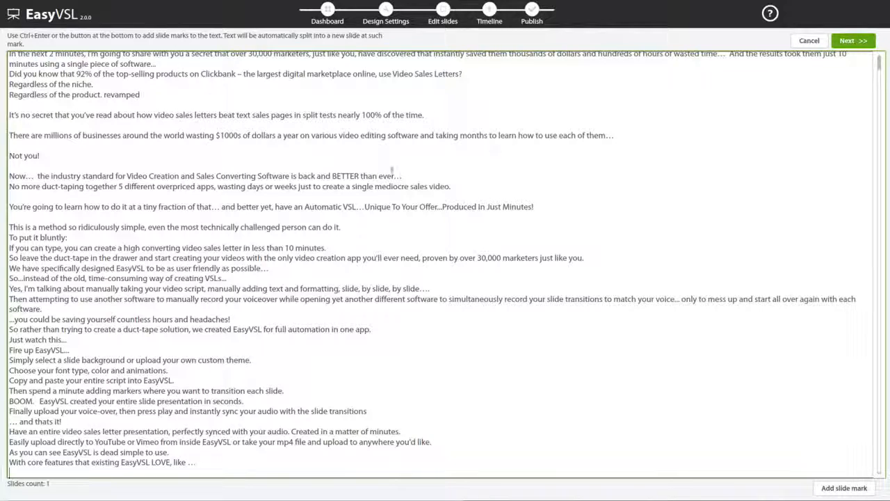
scroll(327, 143, "up", 1)
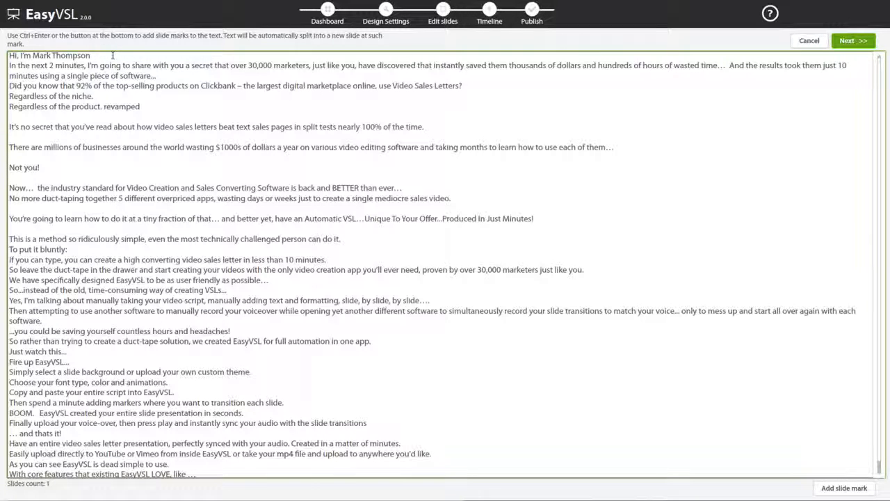
Step: Add slide marks after the opening greeting line and after "over 30,000 marketers"
left_click(837, 488)
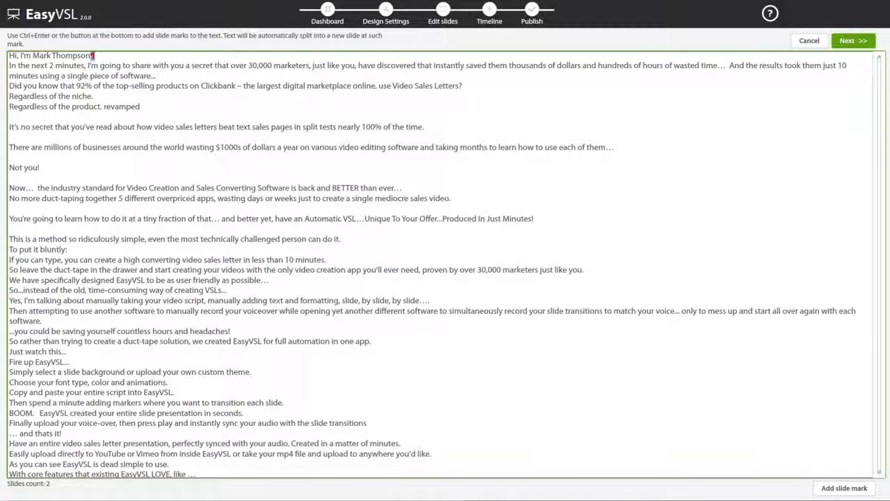
left_click(311, 66)
key("BackSpace")
key("ctrl+Return")
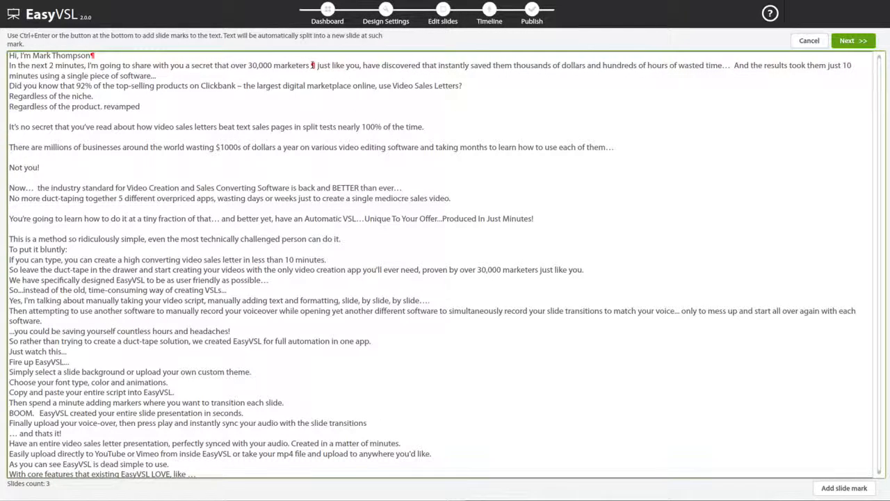
Step: Add slide marks after "hours of wasted time…", "took them just 10" and "a single piece of software..."
left_click(852, 65)
key("ctrl+Return")
left_click(734, 65)
key("ctrl+Return")
left_click(156, 76)
key("ctrl+Return")
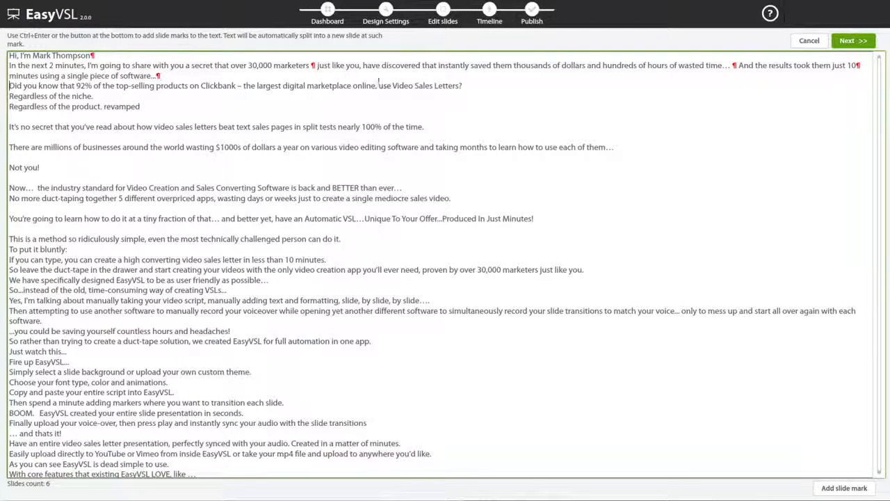
Step: Add slide marks after "use Video Sales Letters?", "Regardless of the niche.", "Regardless of the product. revamped" and "nearly 100% of the time."
left_click(491, 87)
key("ctrl+Return")
left_click(136, 98)
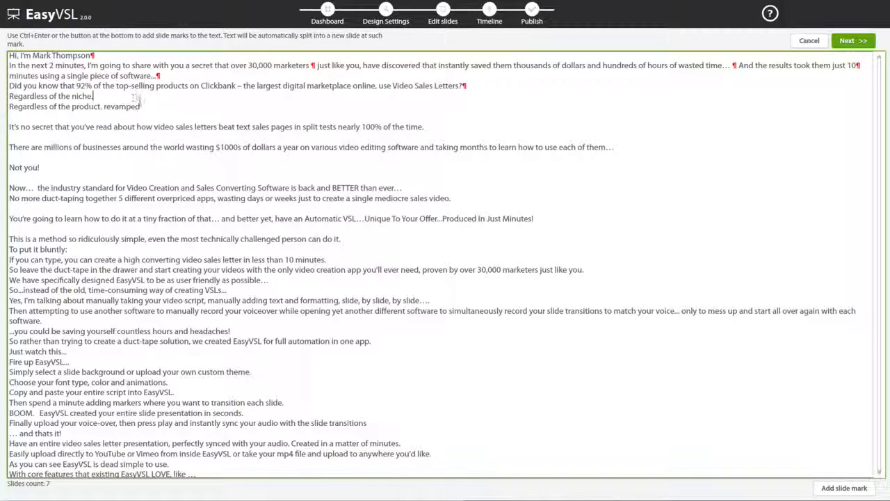
key("ctrl+Return")
left_click(153, 106)
key("ctrl+Return")
left_click(441, 127)
key("ctrl+Return")
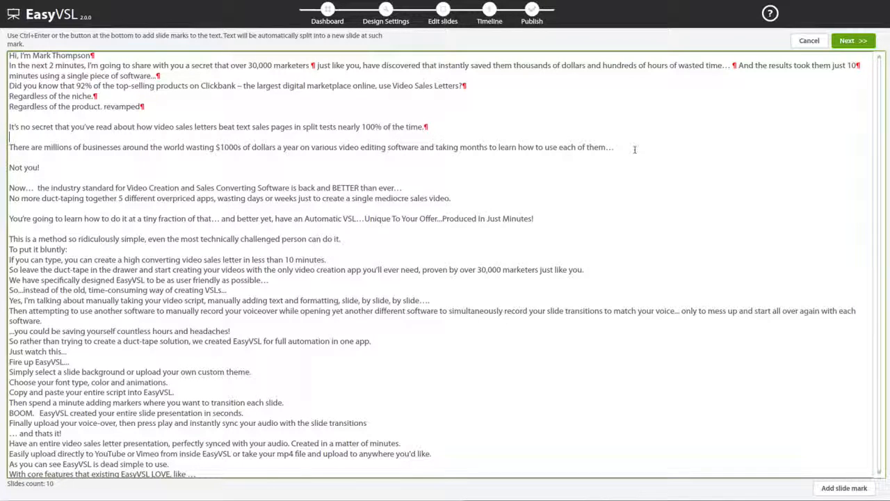
Step: Add slide marks after "how to use each of them…", "around the world wasting" and "Not you!"
left_click(634, 149)
key("ctrl+Return")
left_click(216, 146)
key("ctrl+Return")
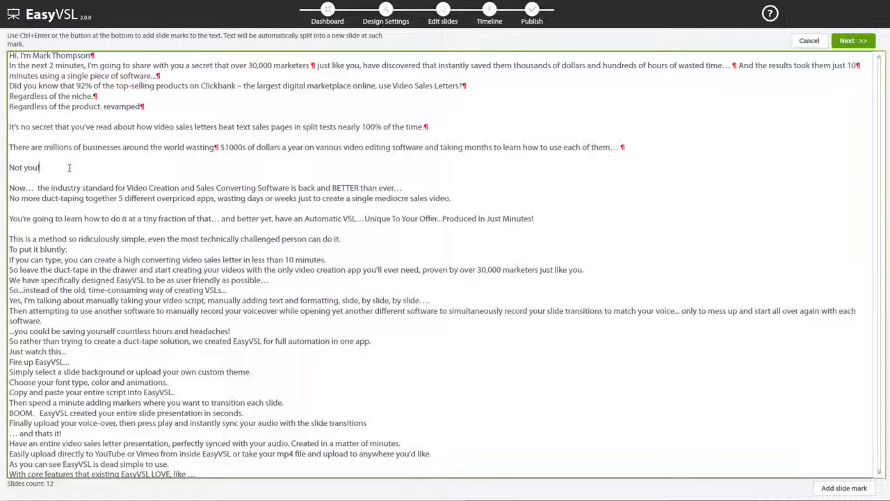
left_click(41, 168)
key("ctrl+Return")
Step: Add slide marks after "BETTER than ever…", "a single mediocre sales video." and "Produced In Just Minutes!"
left_click(402, 188)
key("ctrl+Return")
left_click(453, 198)
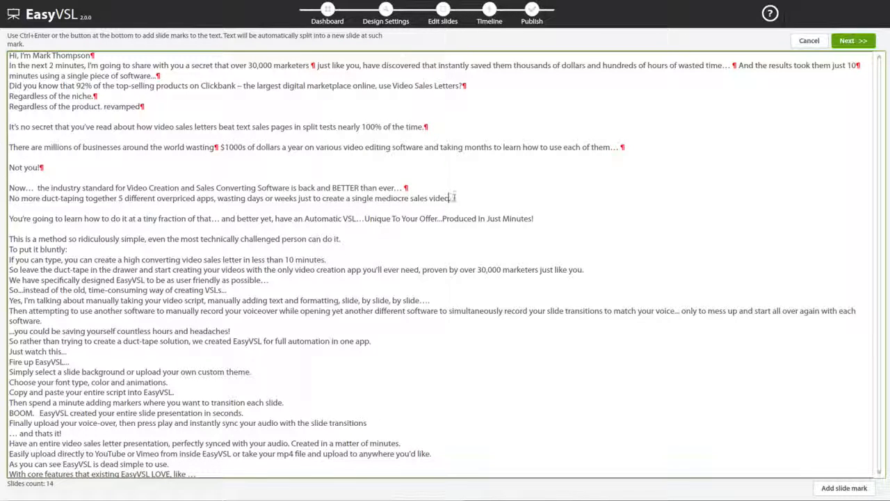
key("ctrl+Return")
left_click(535, 218)
key("ctrl+Return")
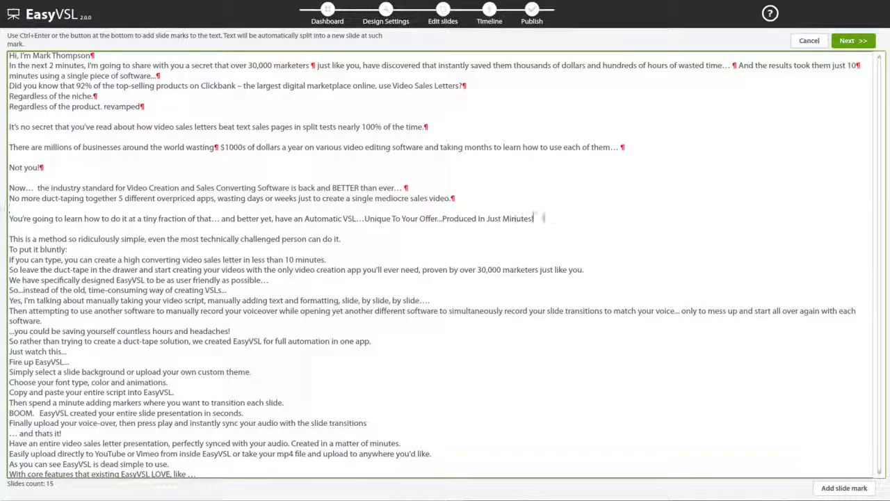
Step: Add slide marks after "challenged person can do it.", "To put it bluntly:", "in less than 10 minutes." and "30,000 marketers just like you."
left_click(343, 239)
key("ctrl+Return")
left_click(68, 249)
key("ctrl+Return")
left_click(327, 259)
key("ctrl+Return")
left_click(585, 269)
key("ctrl+Return")
Step: Add slide marks after "as user friendly as possible…" and "way of creating VSLs...", and delete all script text below them
left_click(269, 279)
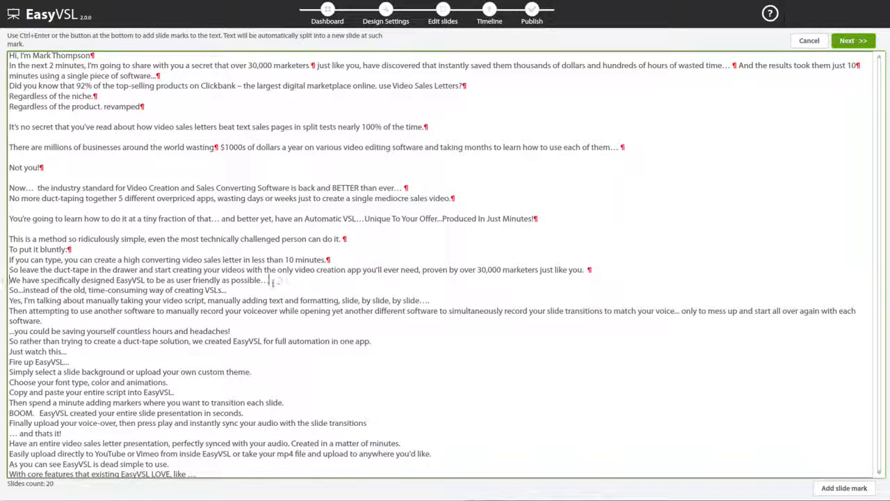
key("ctrl+Return")
left_click(227, 290)
key("ctrl+Return")
left_click_drag(9, 300, 304, 479)
key("Delete")
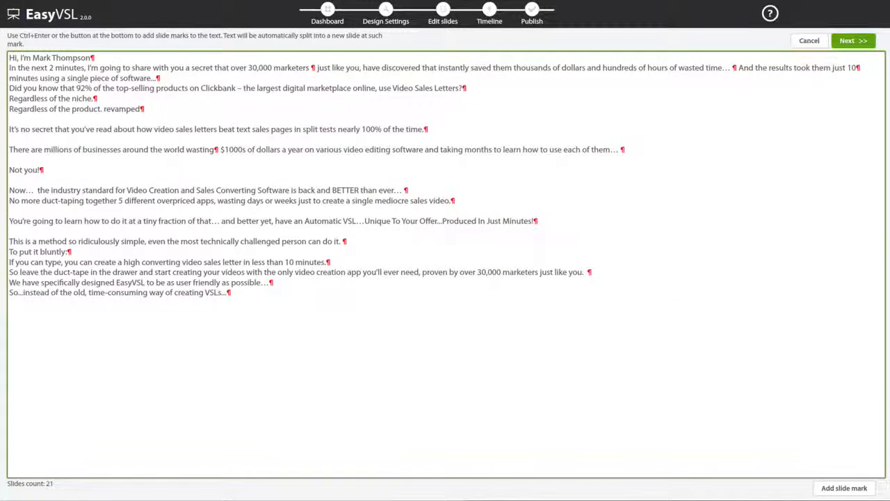
Step: Add slide marks after "at a tiny fraction of that…" and after "5 different overpriced apps,"
left_click(221, 220)
key("ctrl+Return")
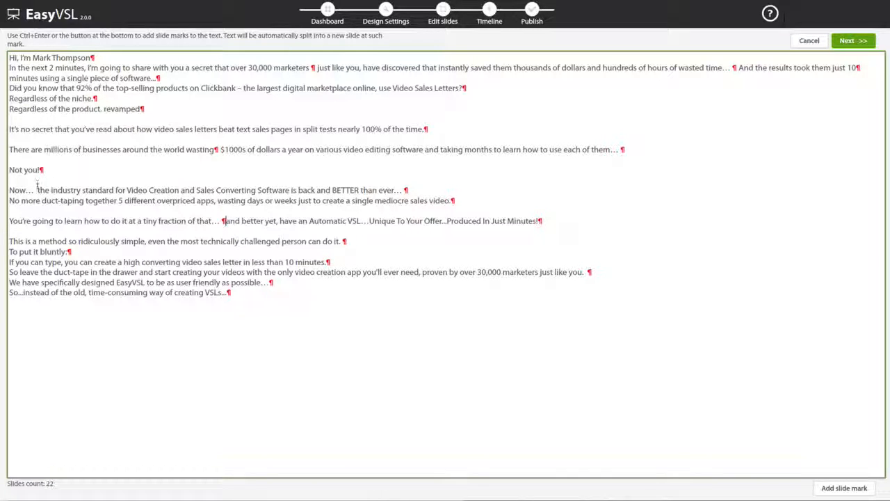
left_click(215, 200)
key("ctrl+Return")
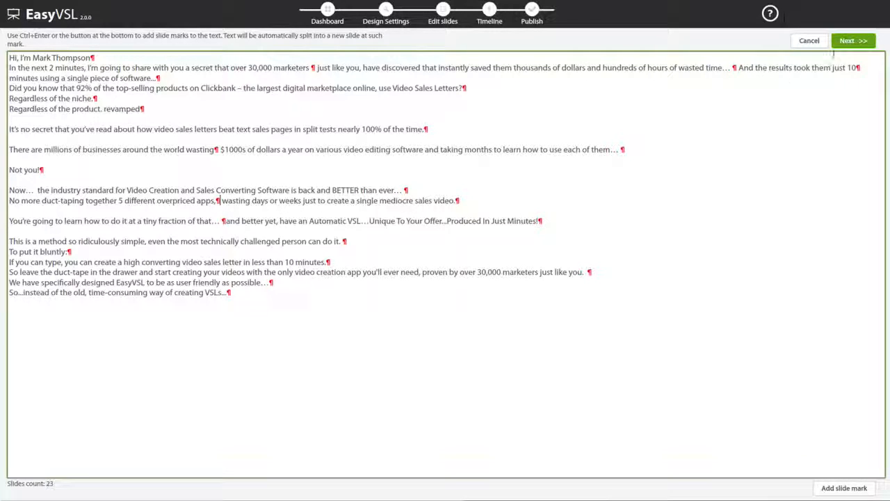
Step: Generate the slides from the marked script and view slide 3 in the slide editor
left_click(851, 44)
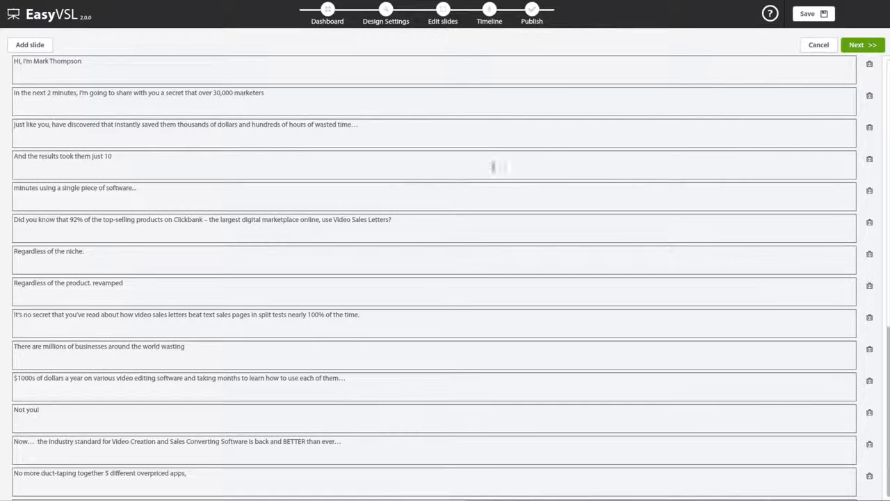
left_click(869, 48)
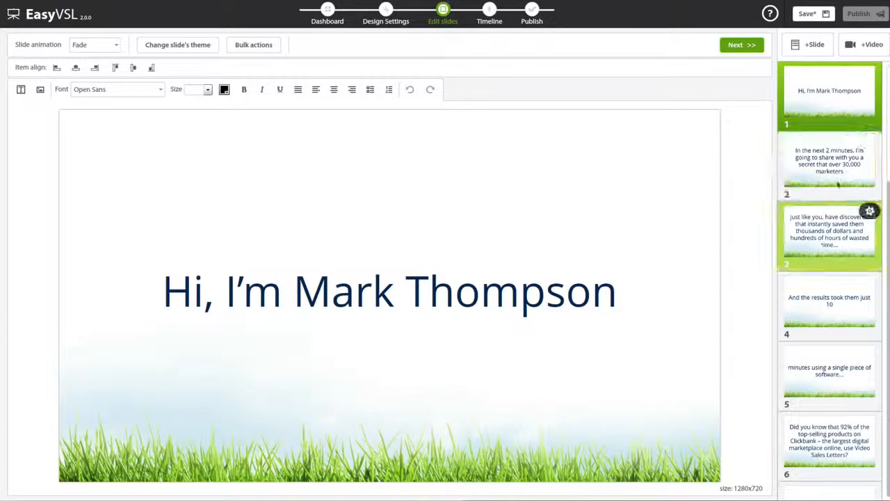
left_click(835, 181)
left_click(834, 224)
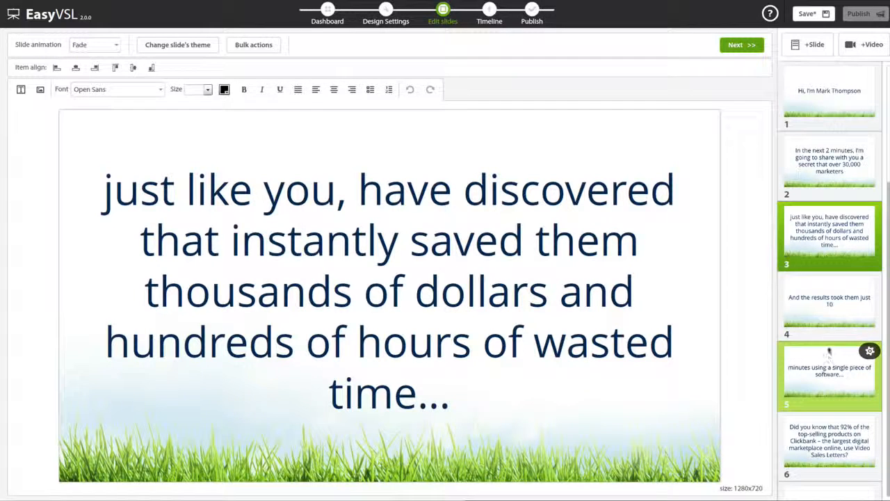
Step: Try bold formatting on all the text of slide 1 and turn it off again
left_click(834, 92)
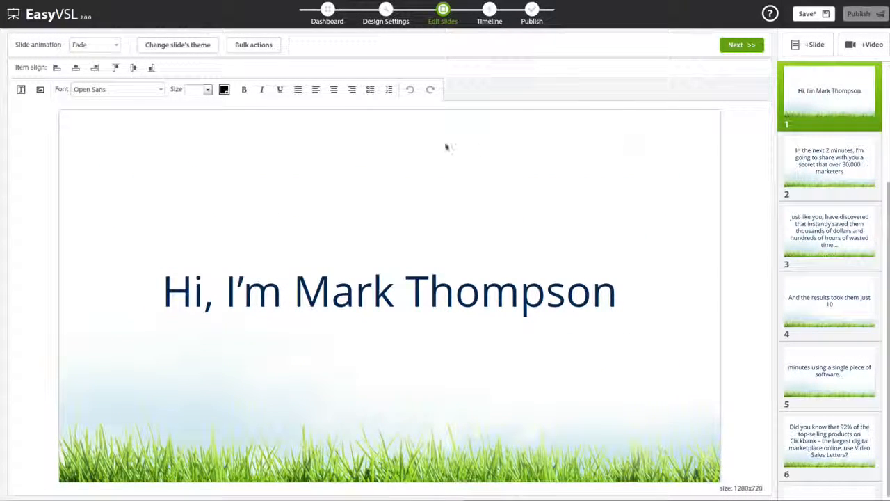
left_click(461, 293)
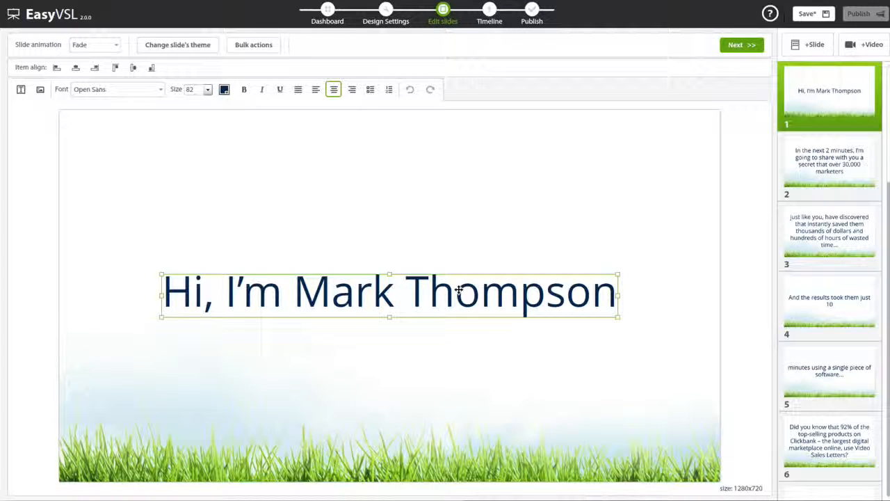
left_click(459, 290)
left_click(415, 289)
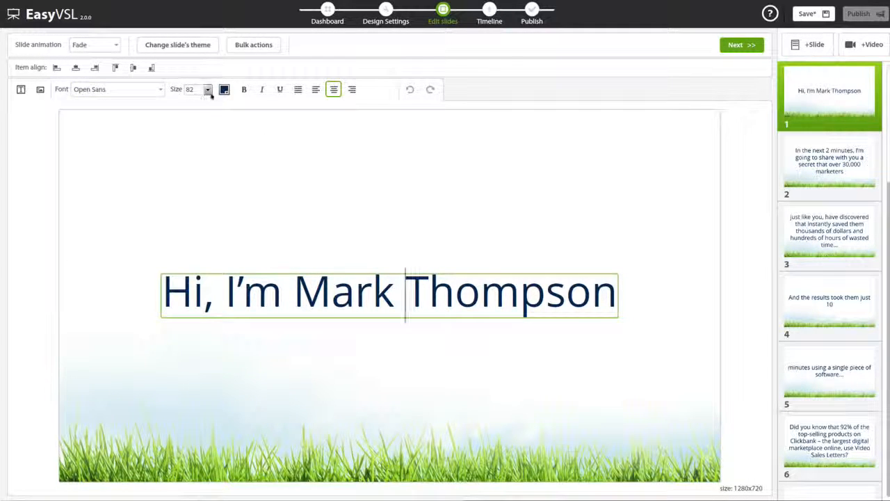
triple_click(327, 289)
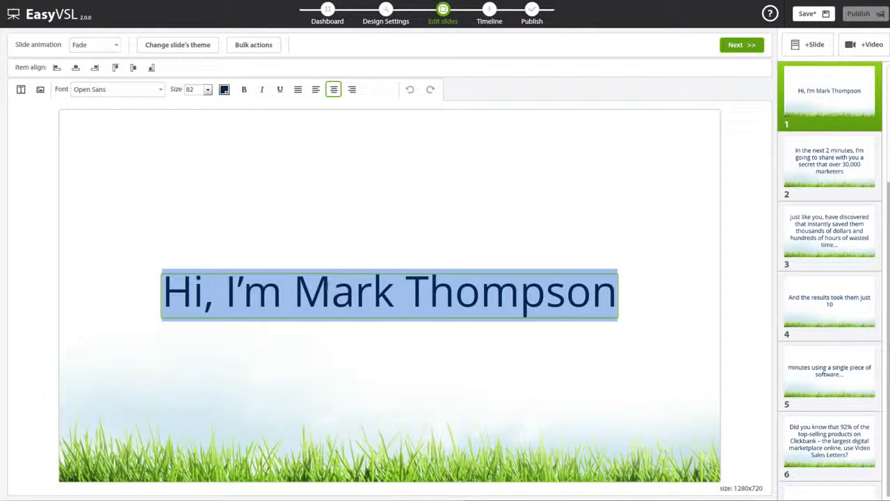
left_click(243, 89)
left_click(262, 89)
left_click(259, 90)
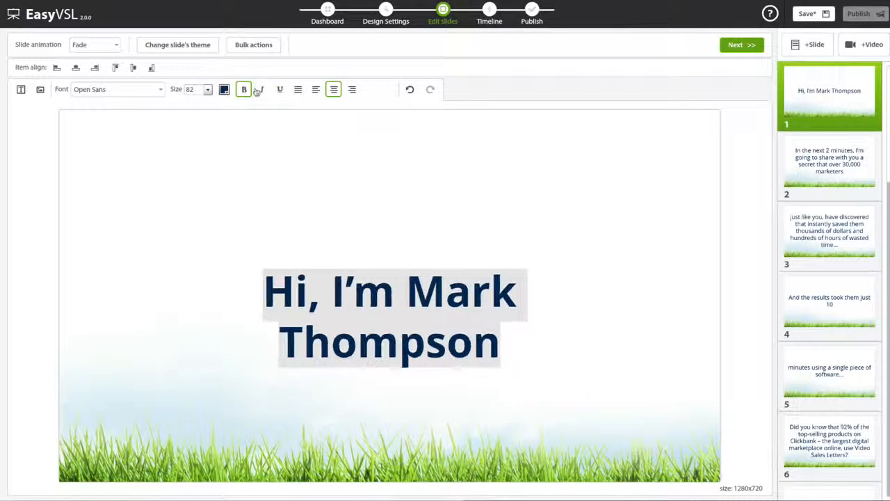
left_click(244, 89)
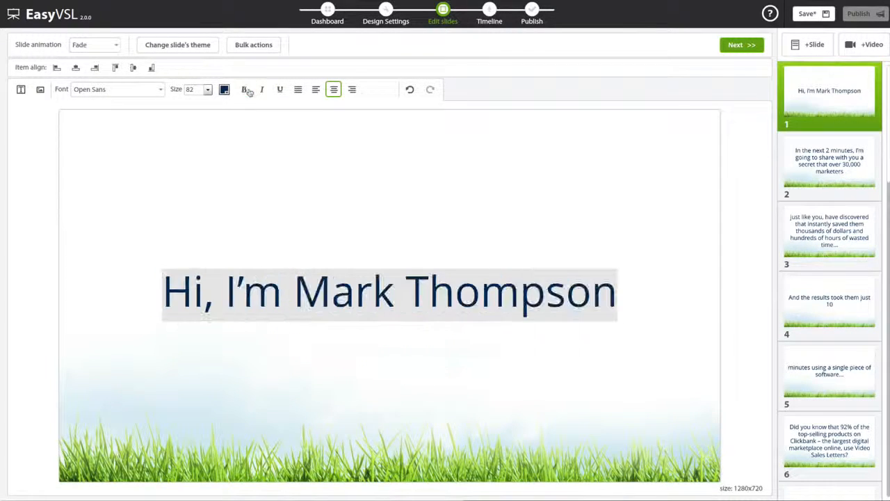
Step: Turn on bulk actions and apply the rock theme and font size 70 to all slides
left_click(264, 48)
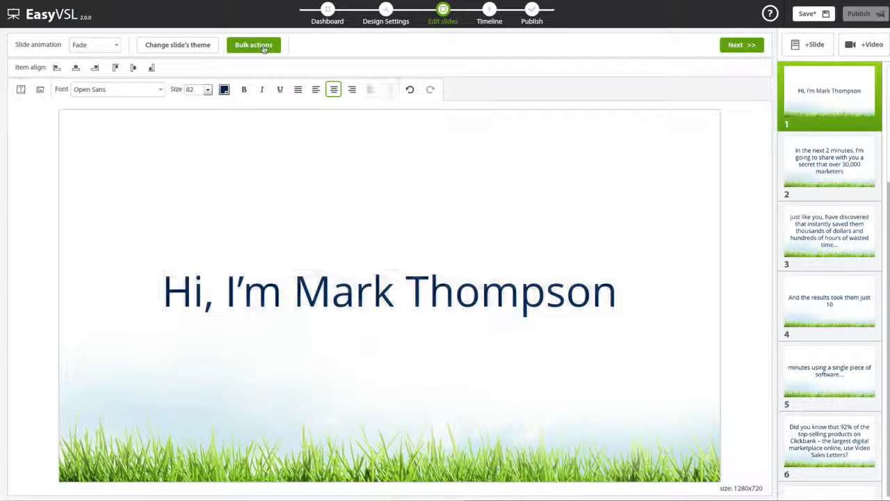
left_click(198, 46)
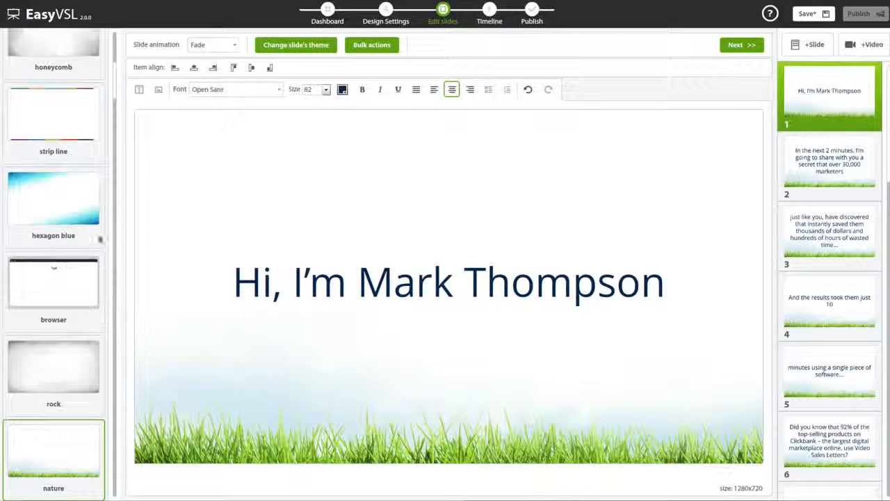
left_click(56, 293)
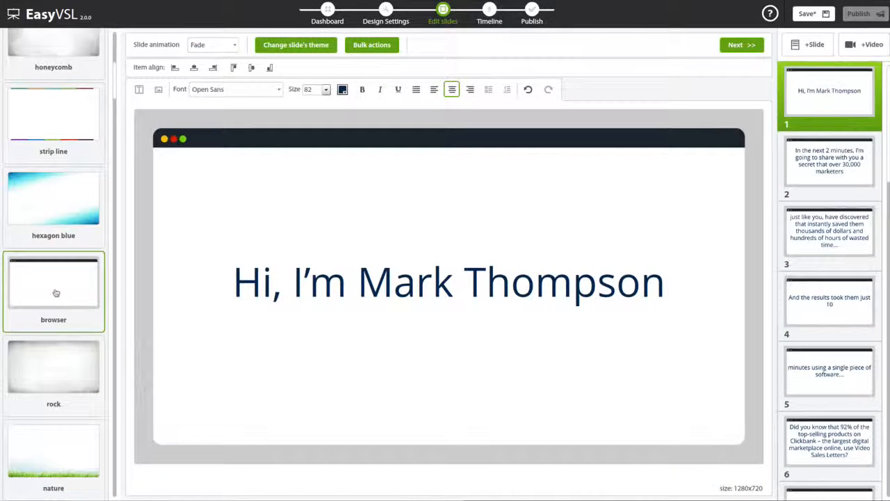
left_click(62, 210)
left_click(50, 384)
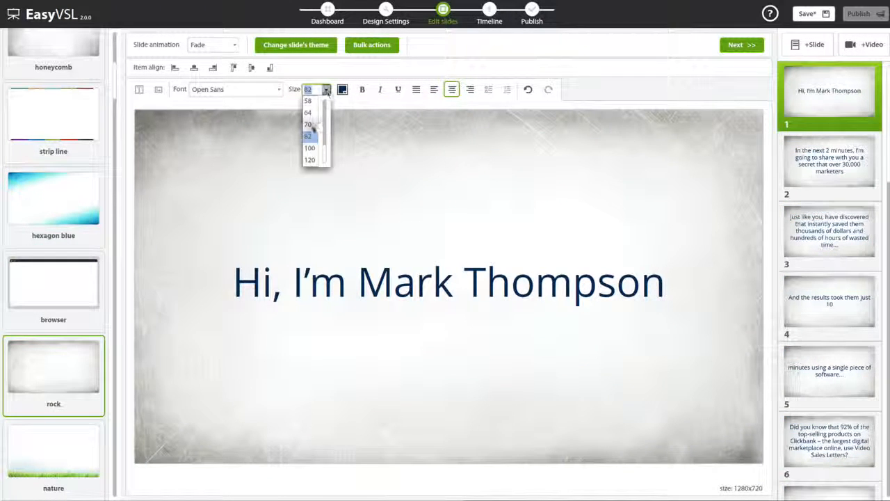
left_click(312, 120)
Step: Try the Oswald font on all slides and switch back to Open Sans
left_click(278, 90)
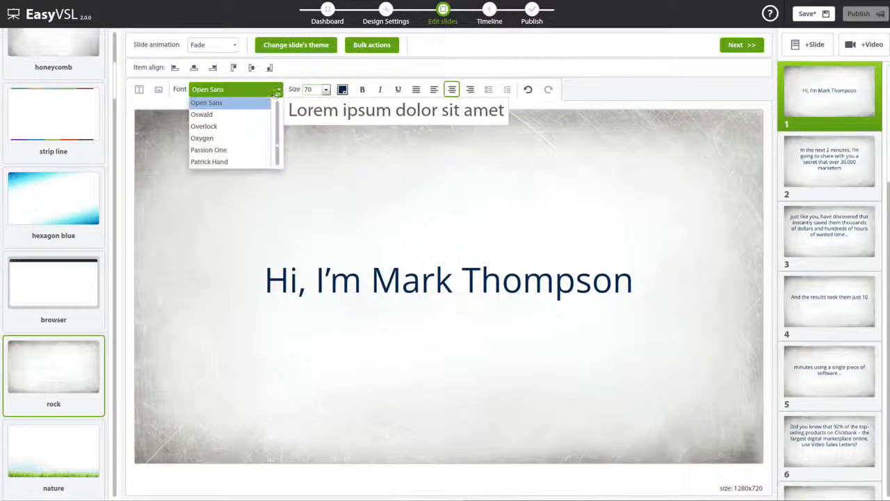
left_click(230, 102)
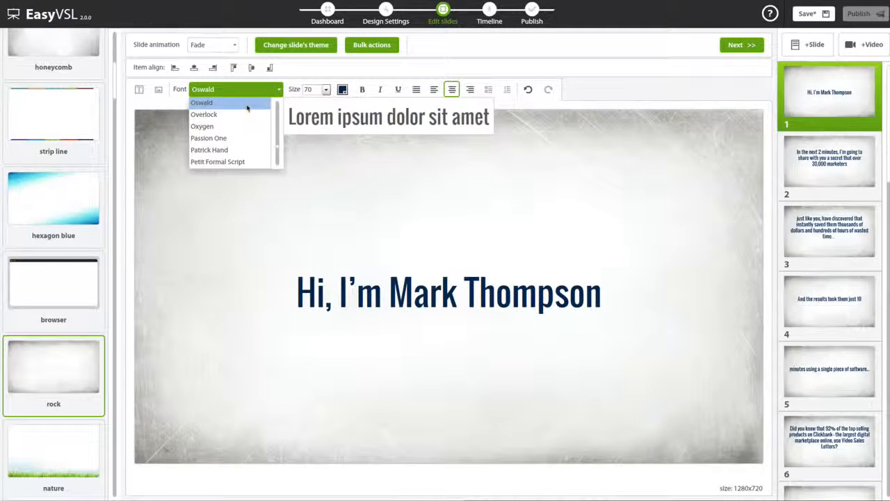
scroll(229, 122, "up", 2)
left_click(208, 133)
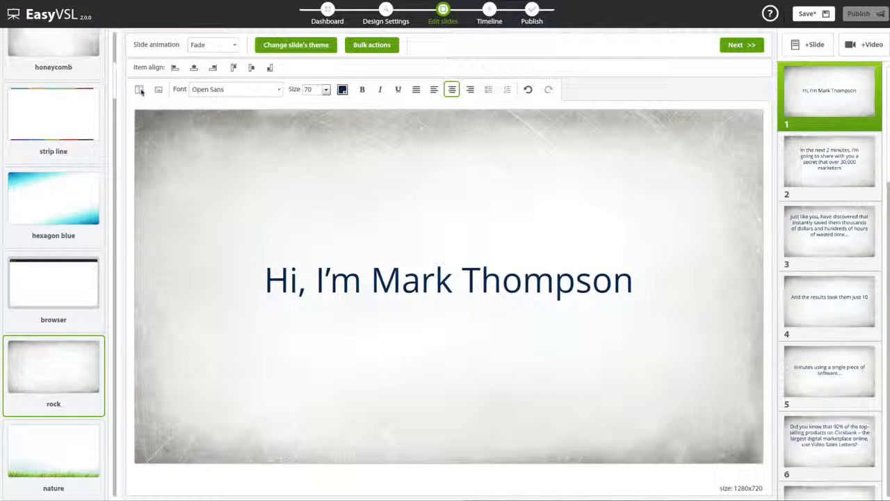
Step: Center the slide text, then turn off bulk actions and close the theme list
left_click(229, 48)
left_click(414, 78)
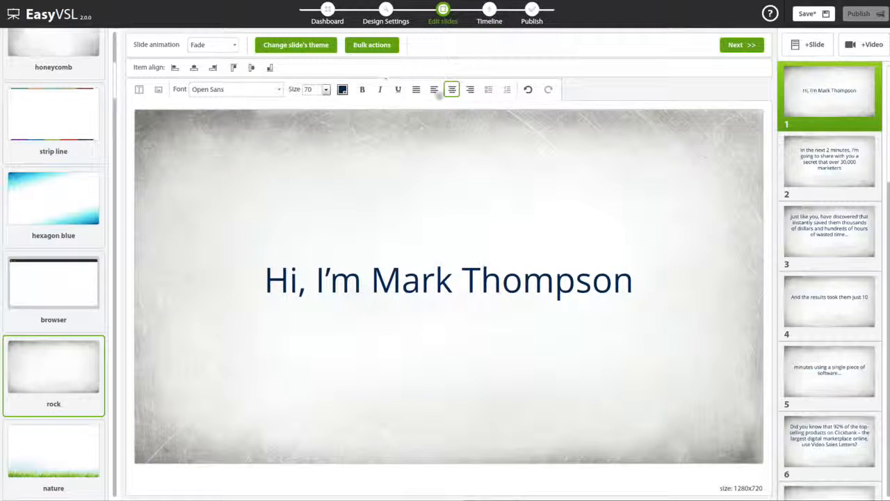
left_click(433, 89)
left_click(452, 89)
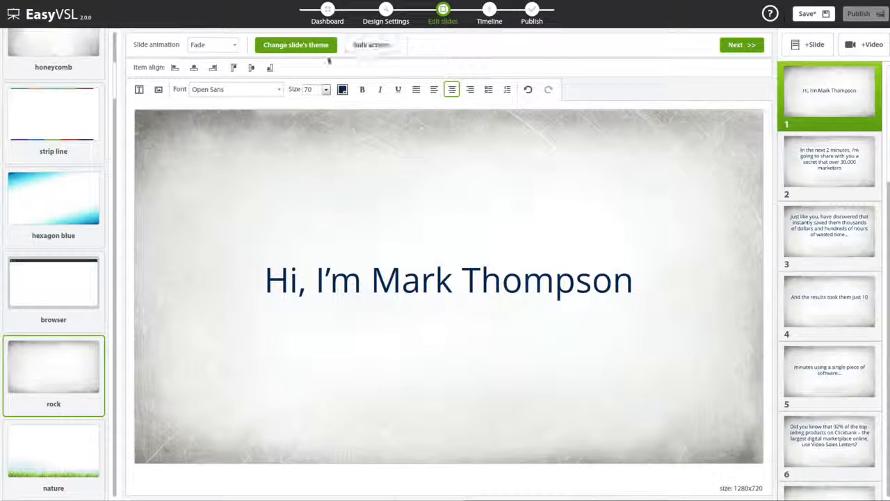
left_click(309, 48)
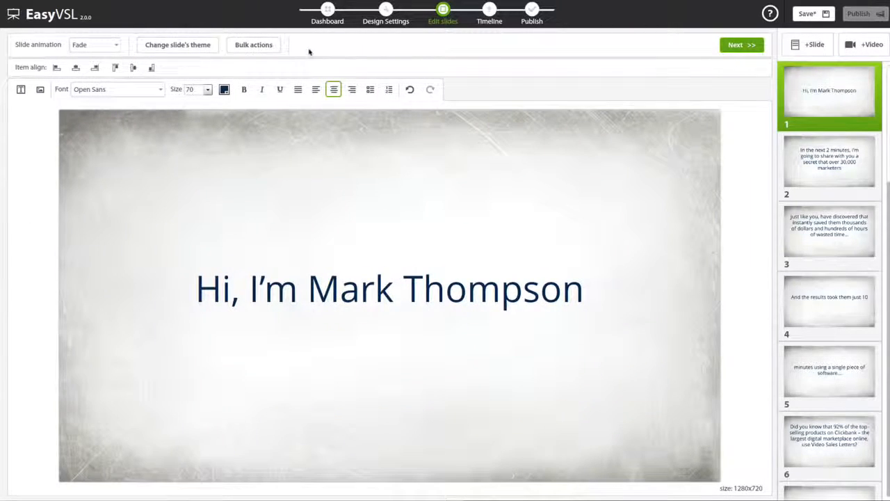
Step: Insert the video Thanks Mark.mp4 as a new slide directly after slide 4
left_click(862, 164)
left_click(851, 220)
left_click(843, 298)
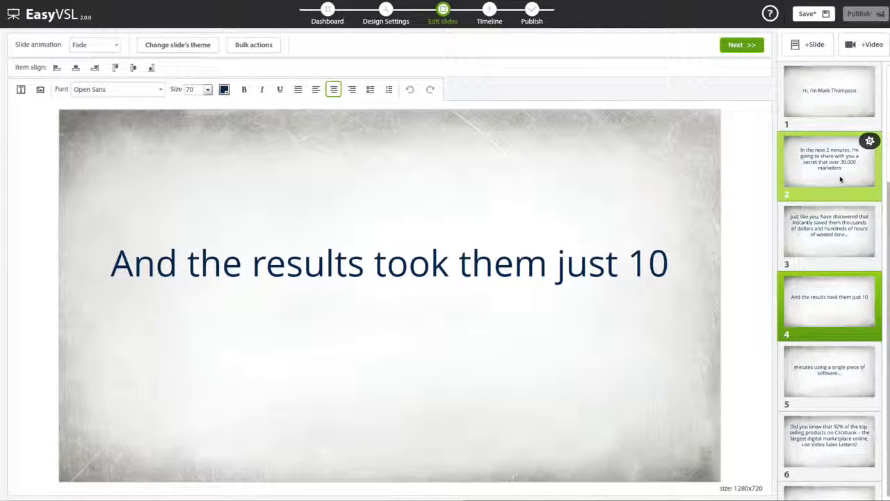
left_click(863, 46)
left_click(446, 85)
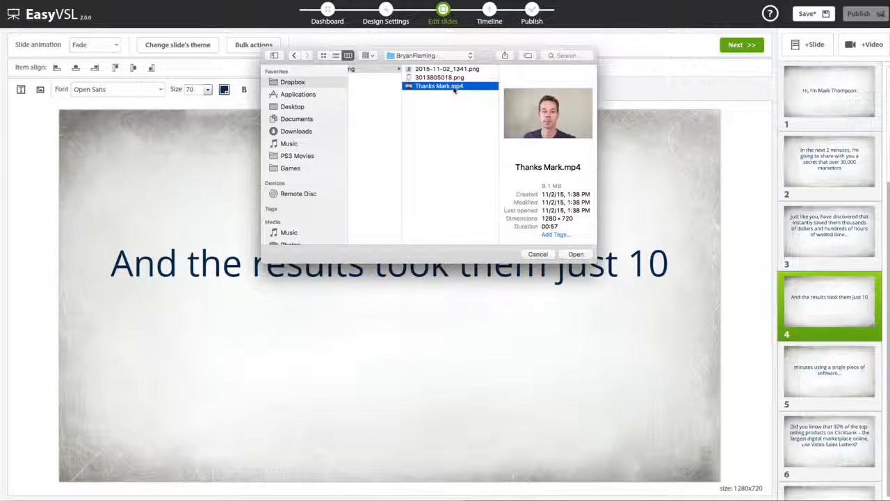
double_click(454, 87)
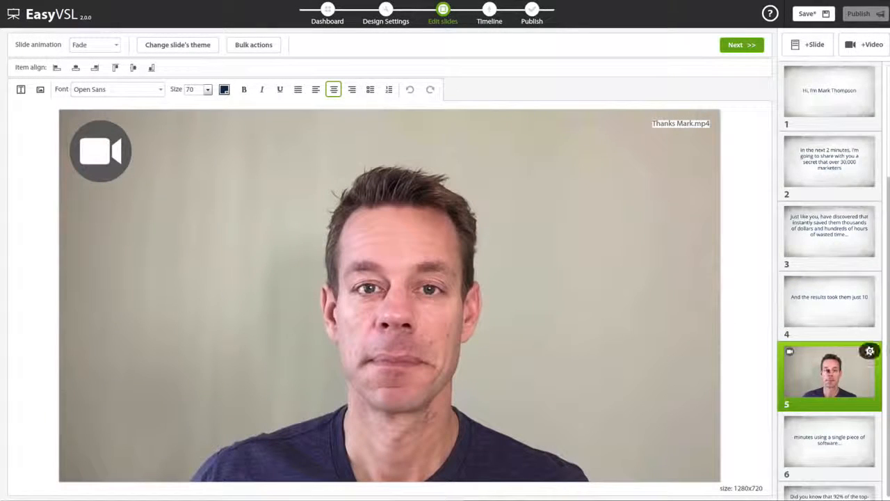
left_click_drag(829, 368, 835, 350)
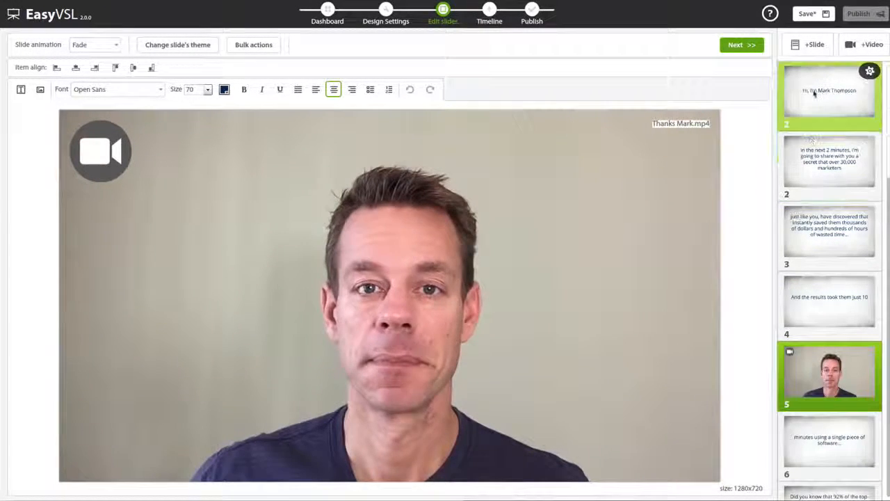
Step: Review slides 1 to 4, save the presentation and proceed to the timeline
left_click(814, 93)
left_click(818, 149)
left_click(836, 236)
left_click(829, 301)
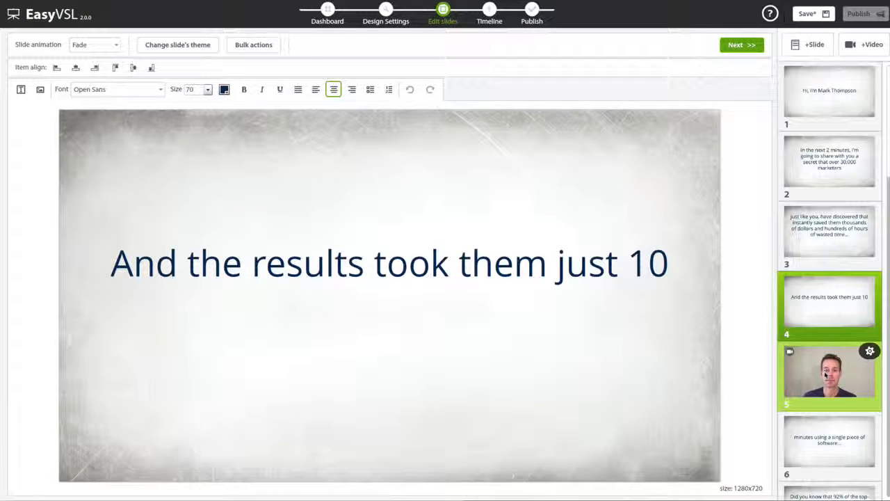
left_click(809, 14)
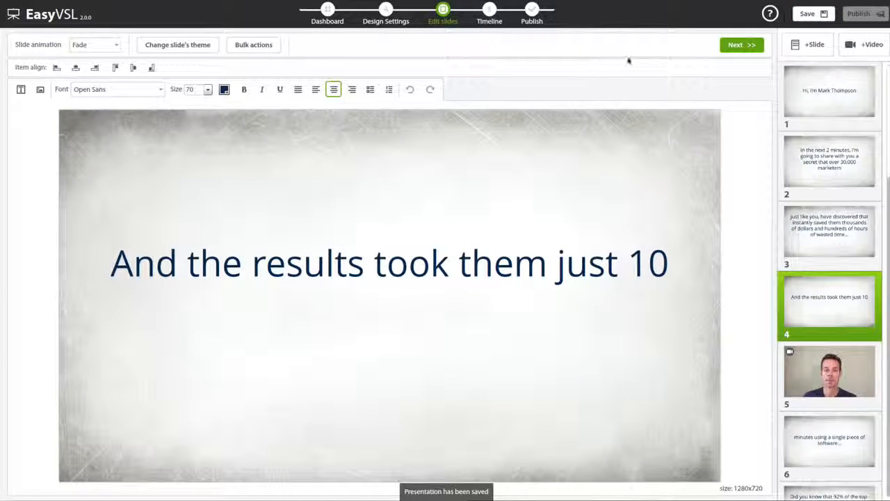
left_click(737, 46)
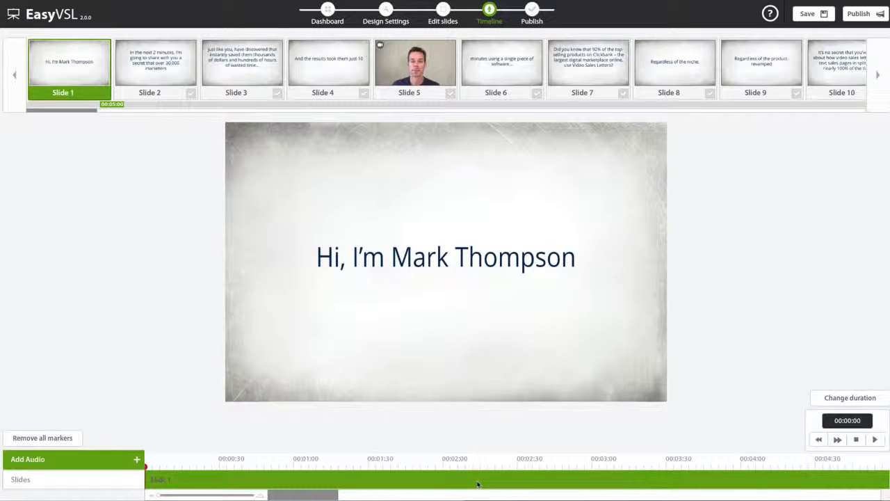
Step: Record a short microphone clip, import it into the timeline and delete its audio track
left_click(94, 464)
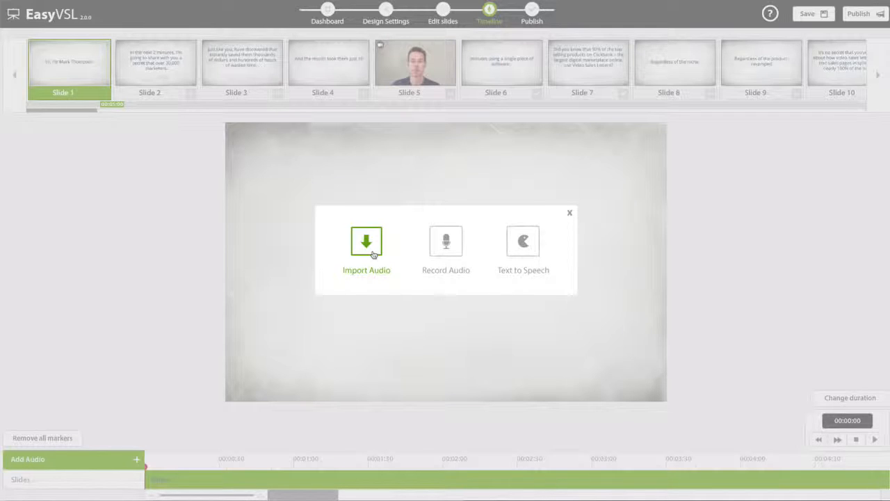
left_click(445, 247)
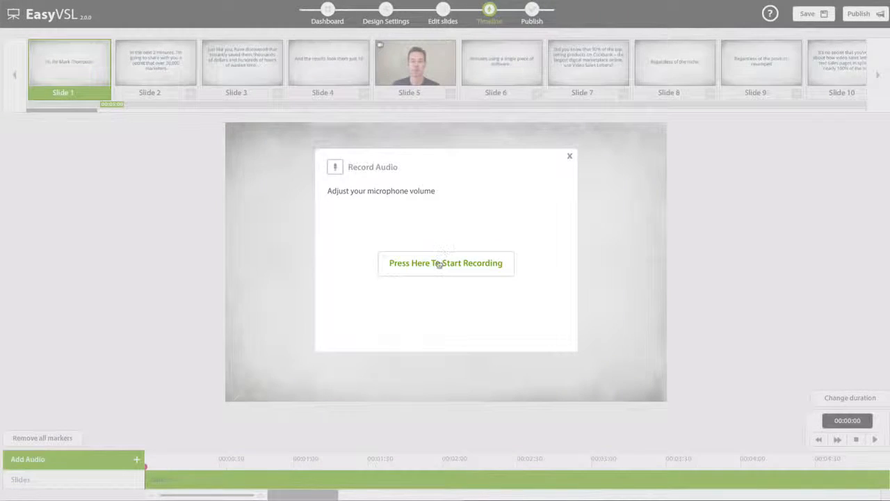
left_click(436, 263)
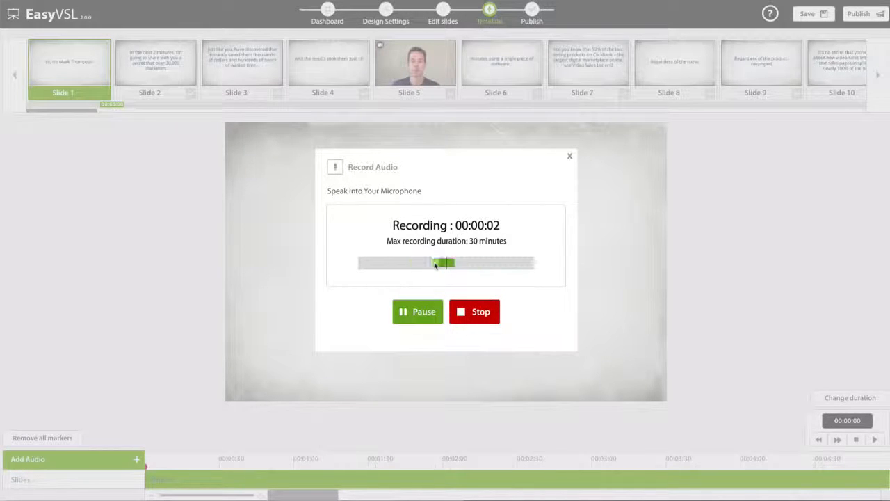
left_click(467, 317)
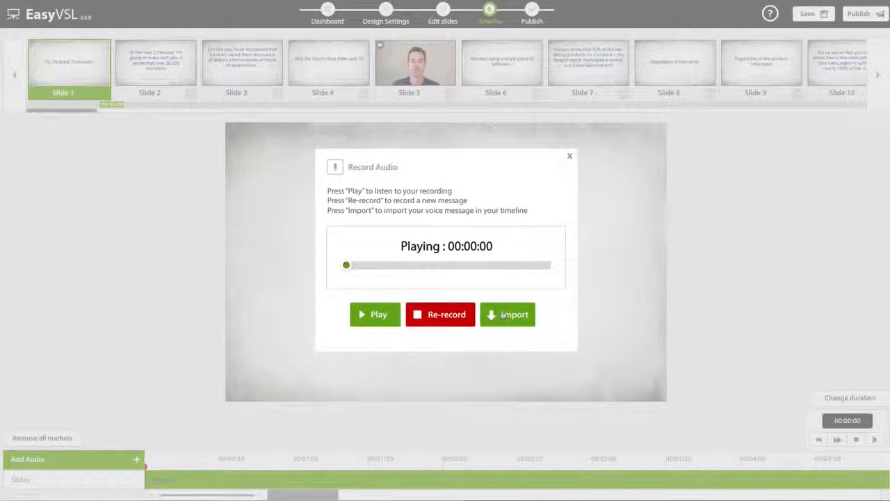
left_click(495, 315)
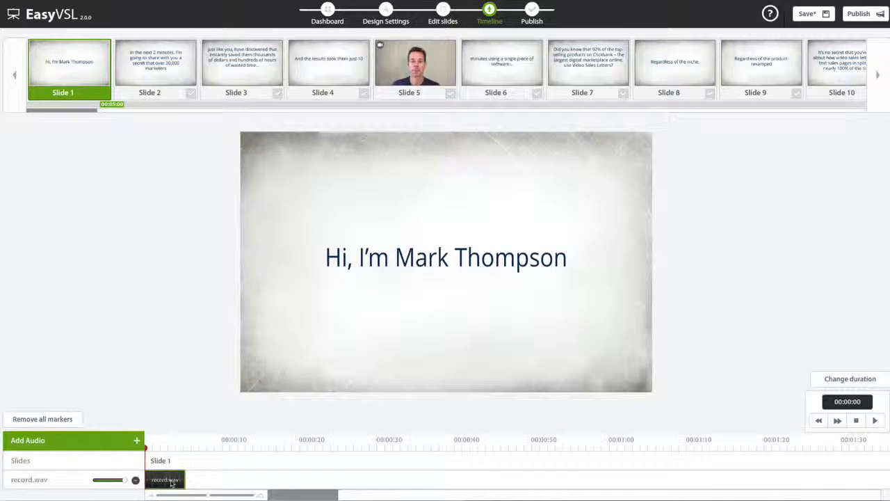
right_click(172, 481)
left_click(179, 484)
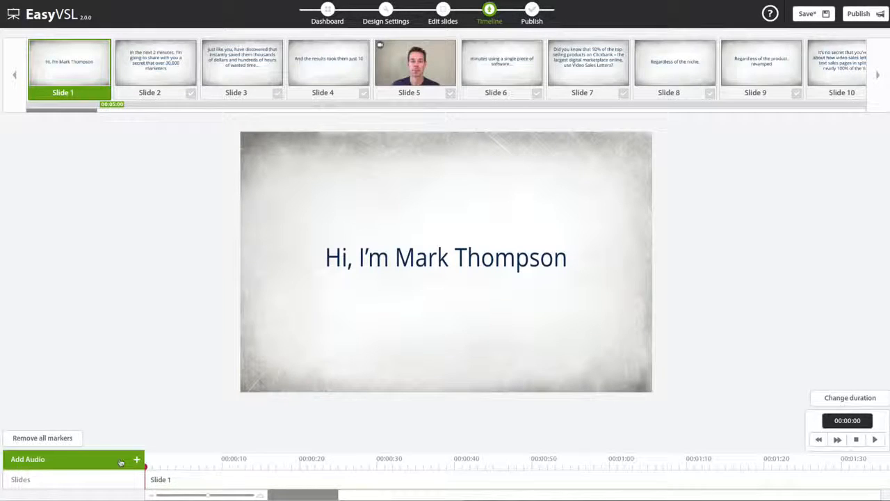
Step: Import the audio file pt1.wav from the Desktop folder into the timeline
left_click(122, 462)
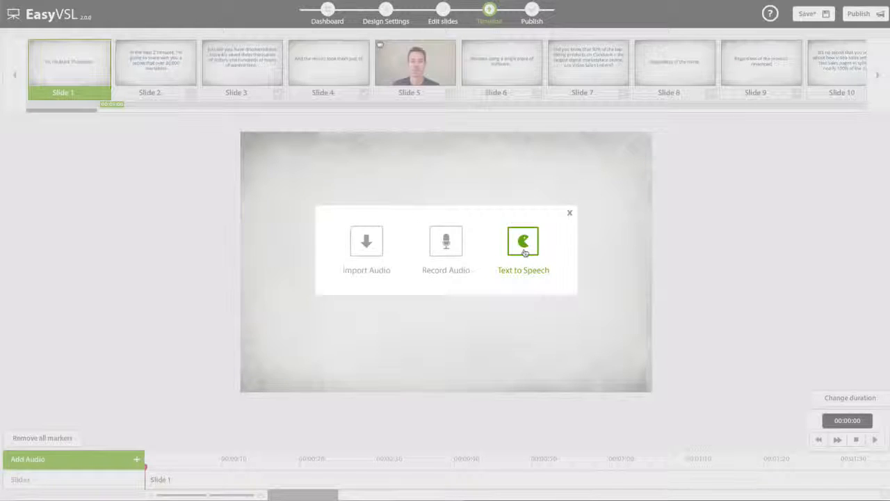
left_click(373, 249)
left_click(426, 247)
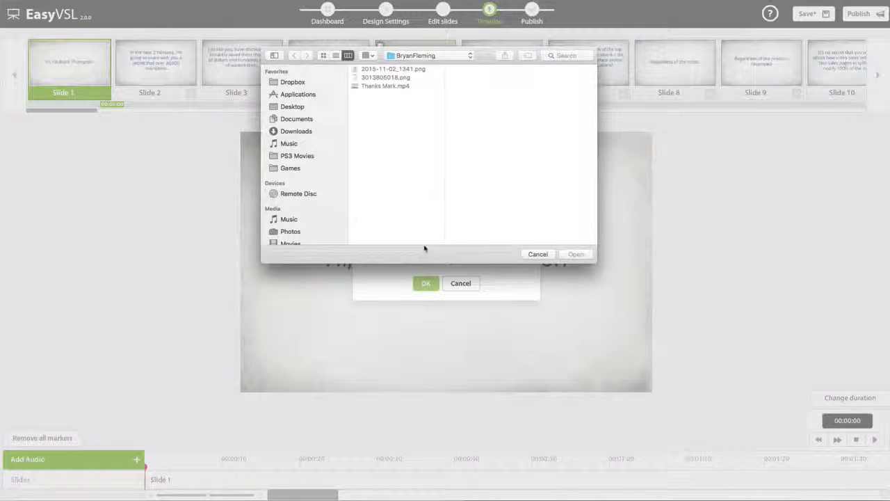
left_click(292, 106)
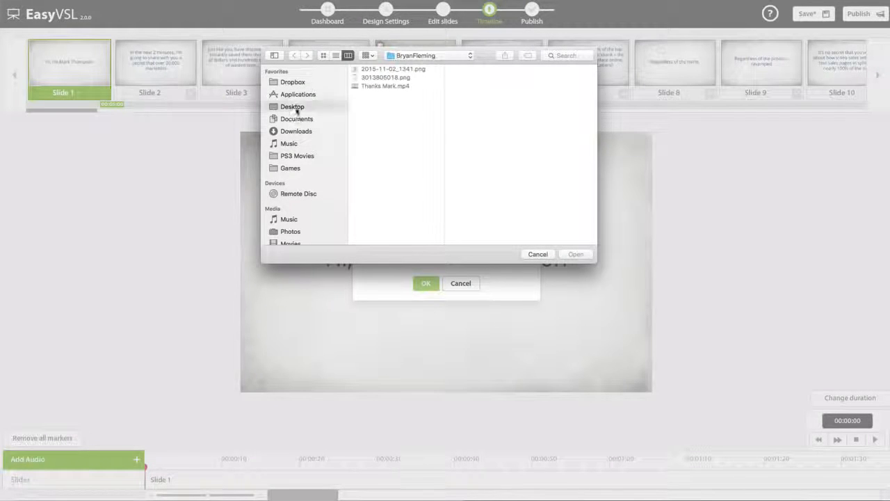
double_click(377, 105)
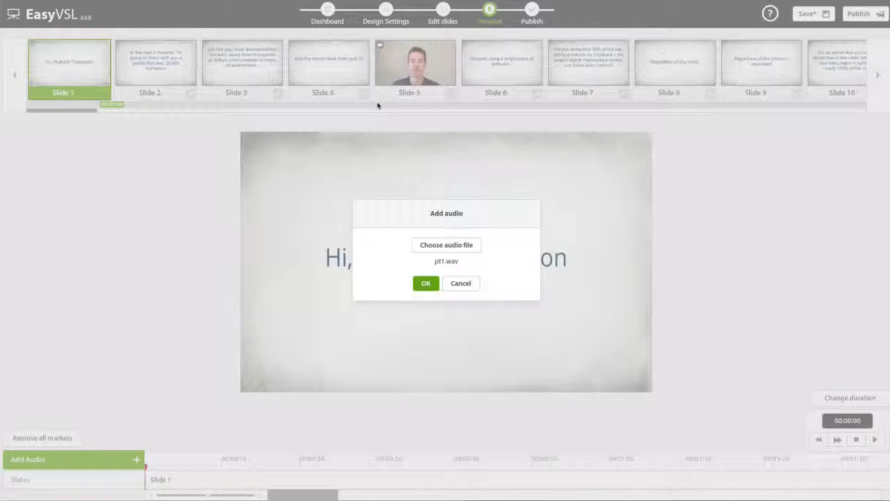
left_click(422, 283)
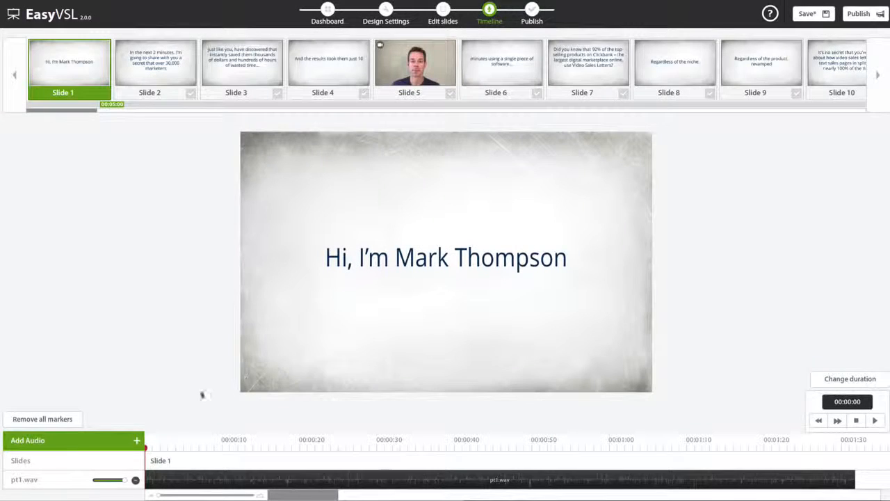
Step: Import the audio file Soft Inspirational.mp3 from the Desktop folder as a second timeline track
left_click(77, 442)
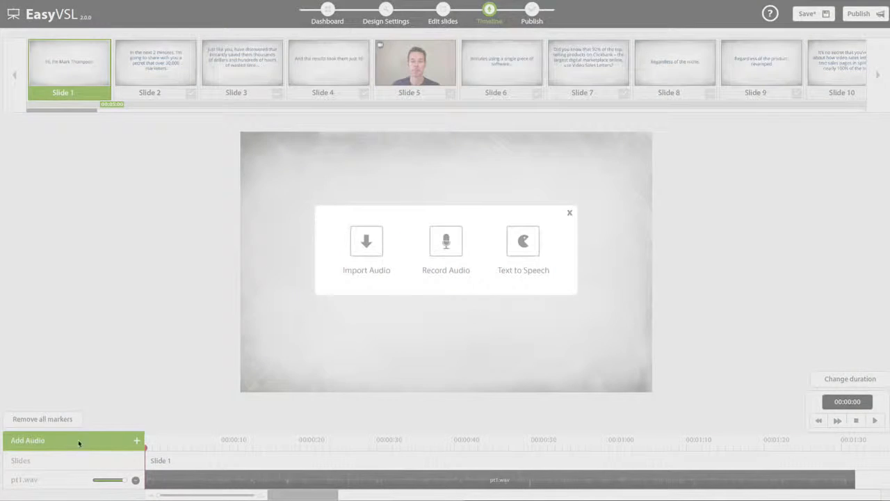
left_click(367, 253)
left_click(438, 247)
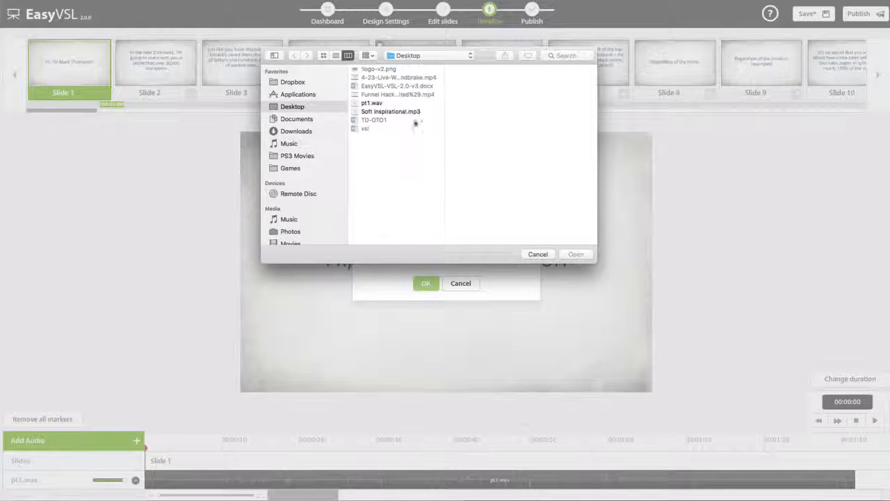
double_click(386, 112)
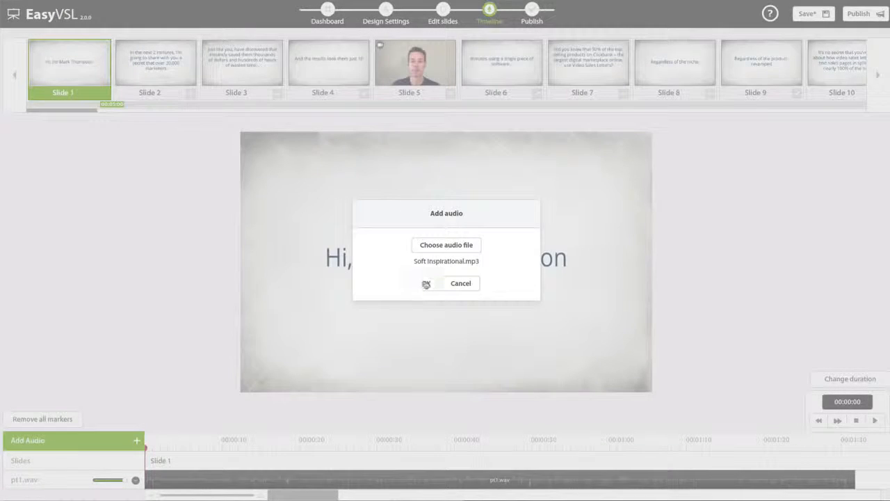
left_click(426, 284)
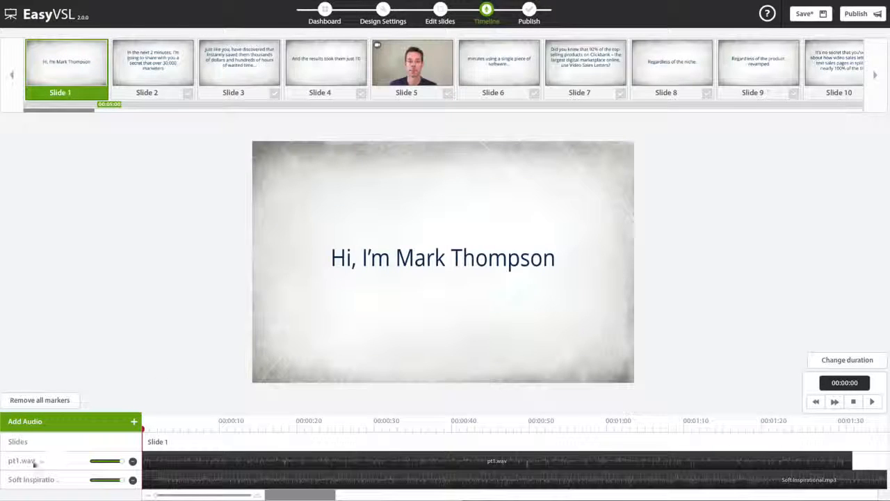
Step: Rename the pt1.wav track to Voice Over and the Soft Inspirational track to Background
double_click(24, 463)
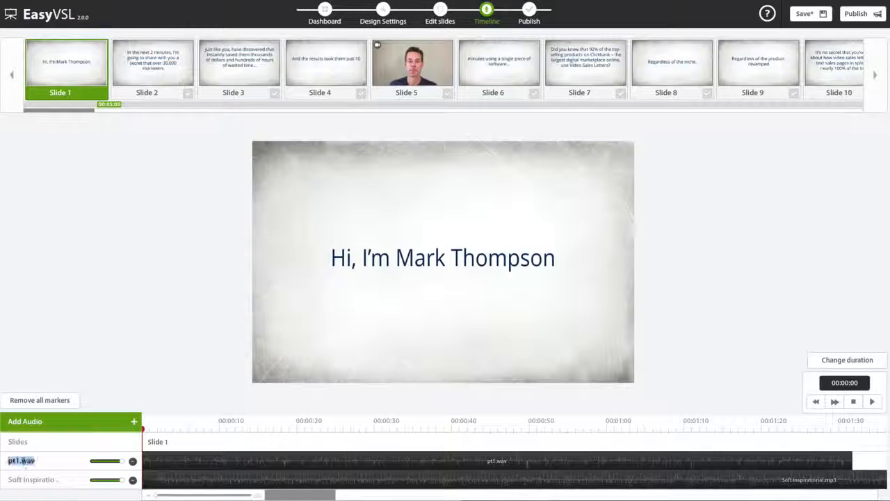
key("BackSpace")
type("Voice Over")
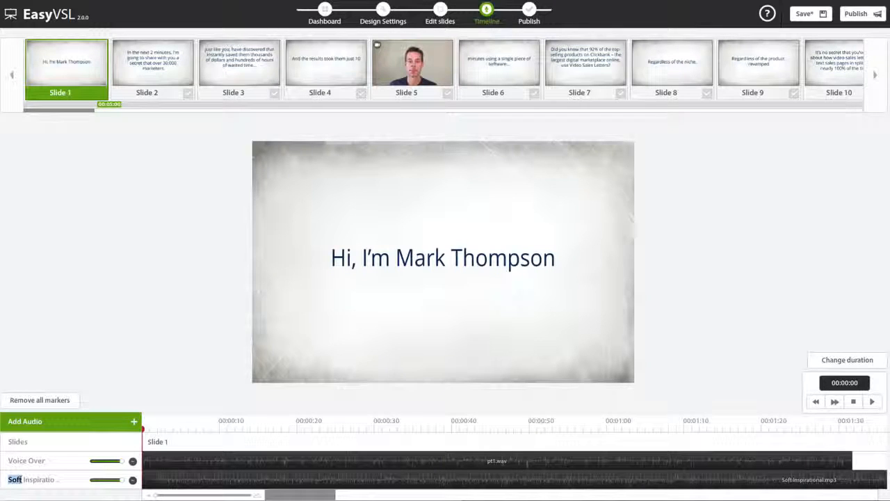
double_click(21, 479)
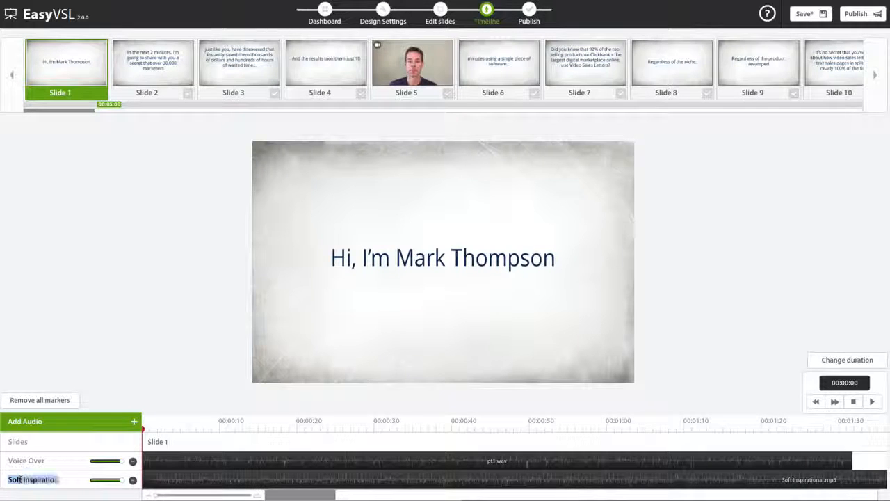
key("BackSpace")
type("Background")
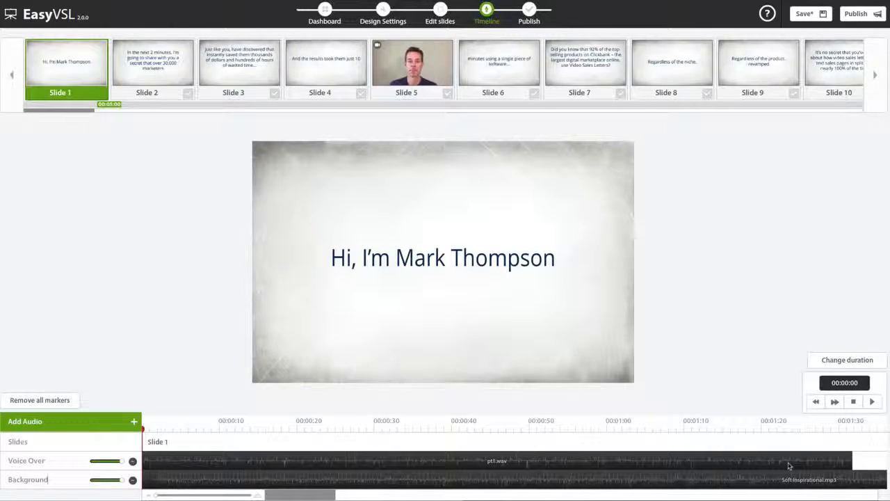
Step: Preview the audio mix and lower the Background track's volume to about a quarter
left_click(872, 402)
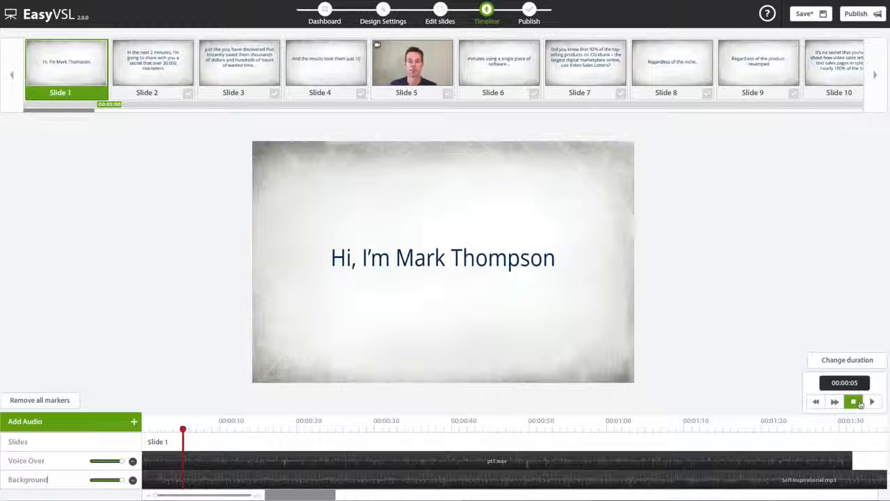
left_click_drag(127, 480, 108, 480)
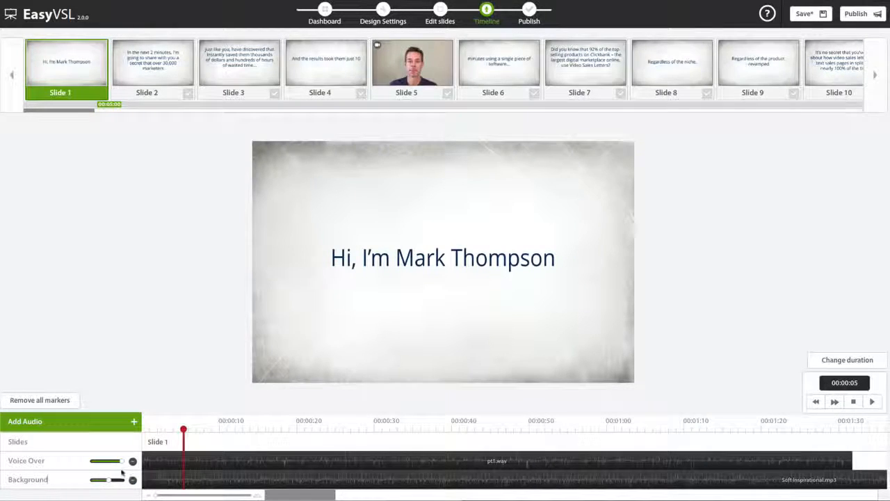
left_click_drag(109, 480, 101, 483)
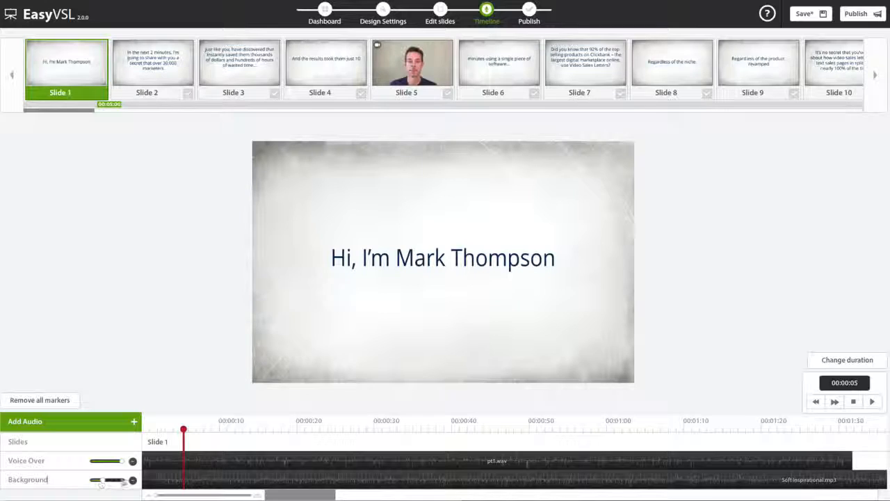
left_click(872, 401)
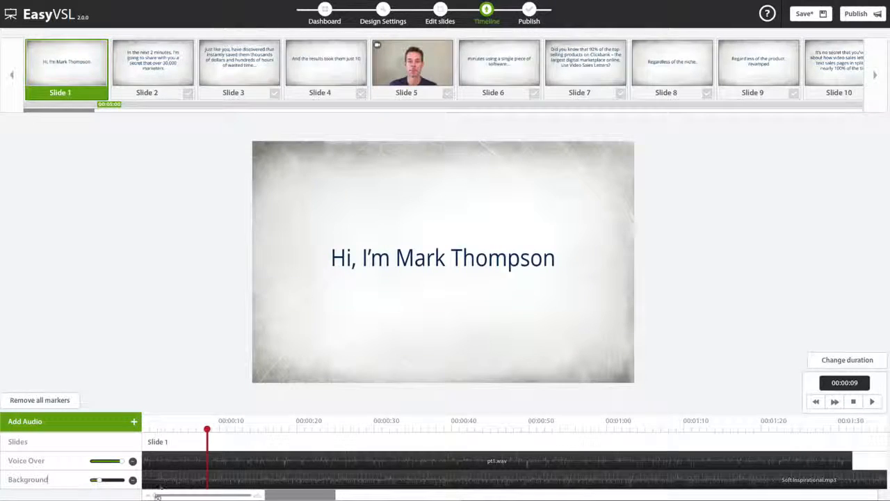
Step: Trim about 1 second off the start of the Background clip and move the clip back to the timeline's beginning
left_click_drag(156, 496, 258, 495)
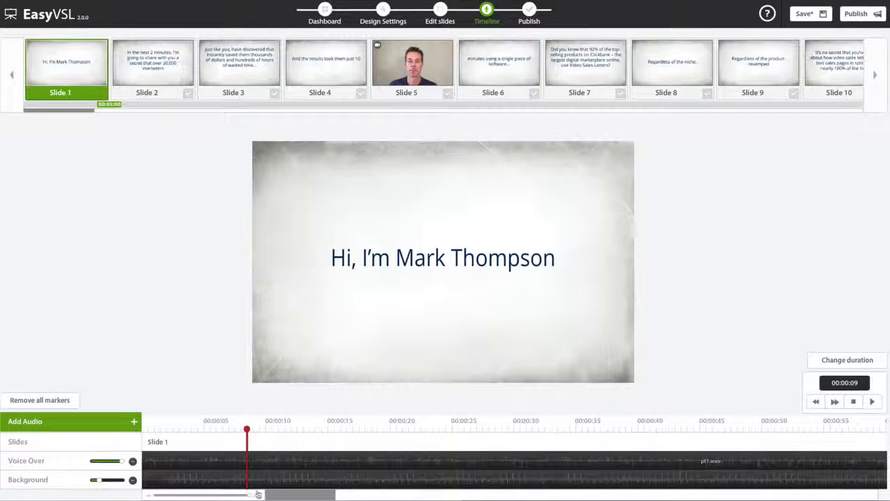
left_click(155, 482)
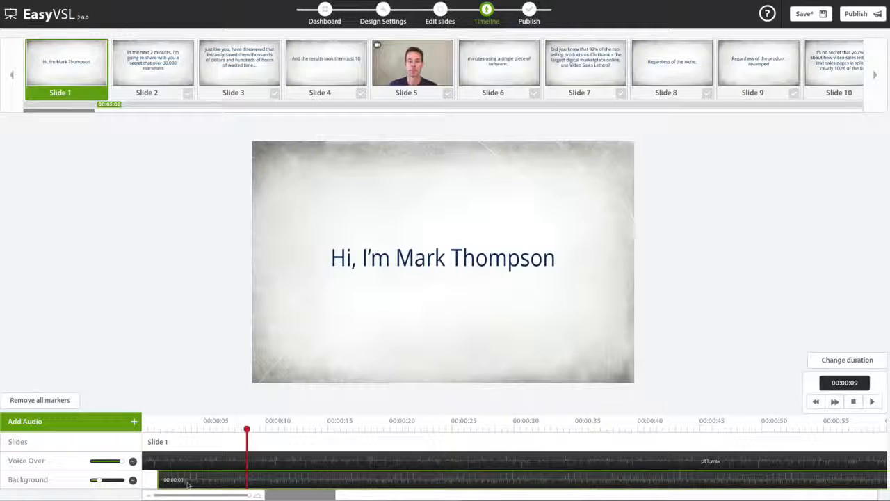
left_click_drag(201, 482, 182, 479)
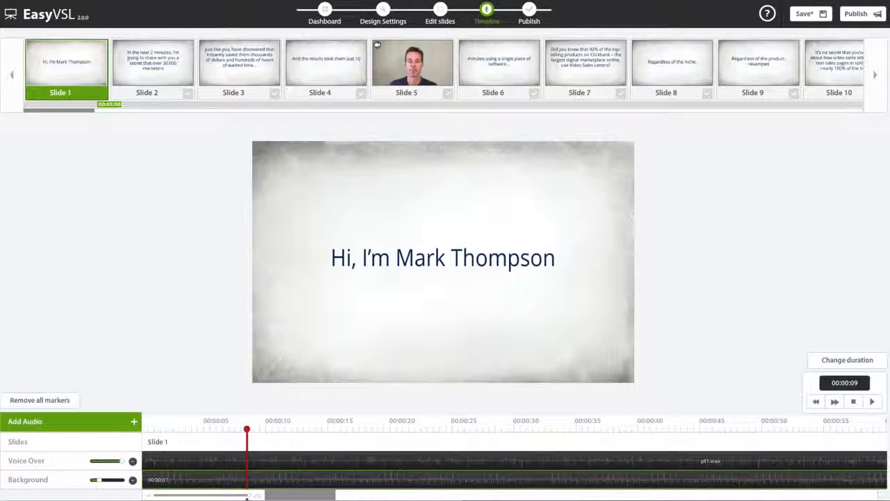
Step: Move the playhead to the end of the Voice Over clip at 00:01:32
left_click(231, 496)
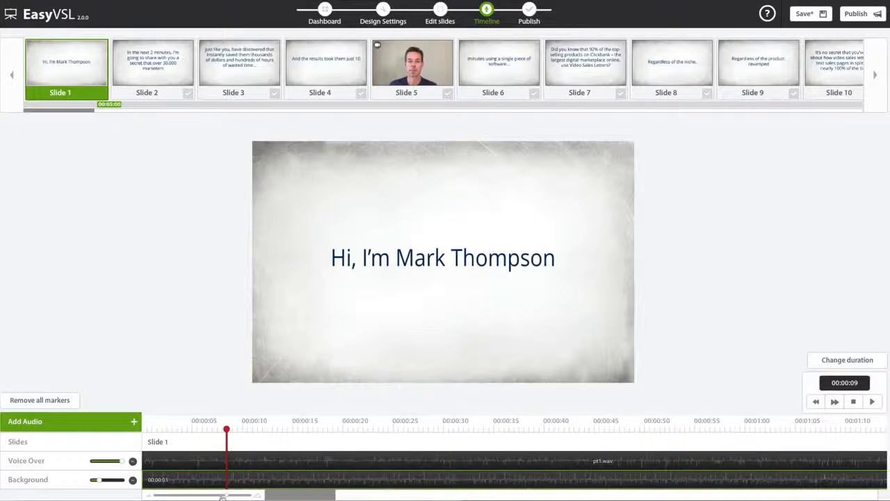
left_click_drag(223, 497, 193, 497)
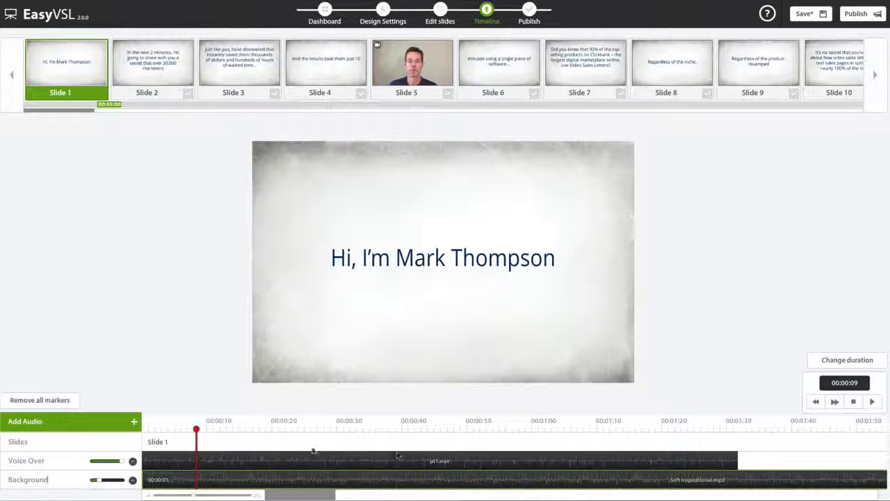
left_click_drag(196, 430, 205, 431)
left_click_drag(532, 442, 739, 435)
left_click(626, 462)
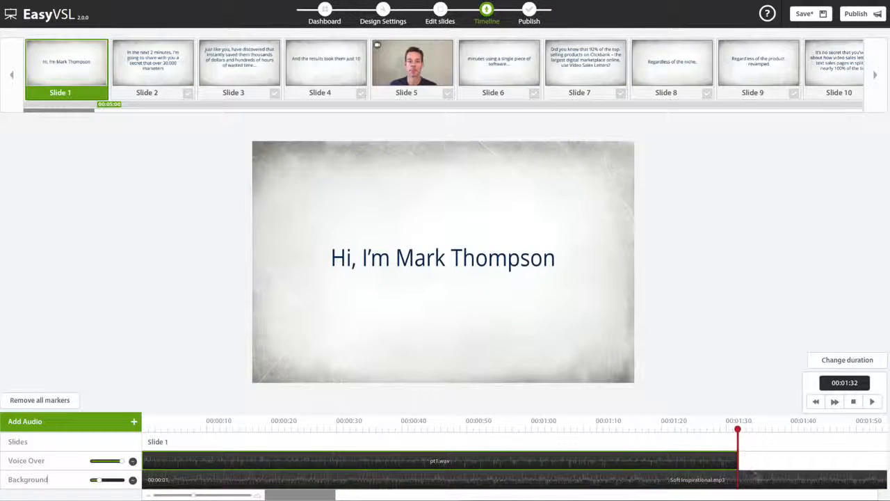
Step: Trim about 7 seconds off the end of the Background clip
left_click(761, 480)
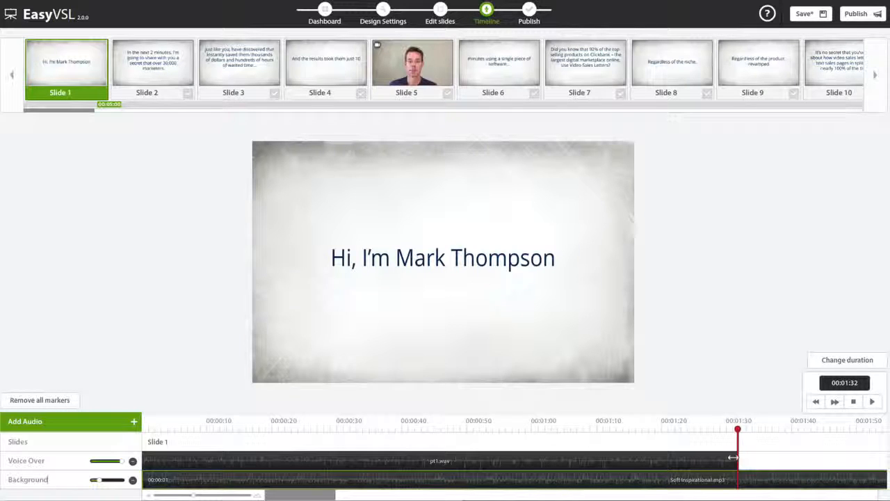
left_click_drag(196, 496, 170, 497)
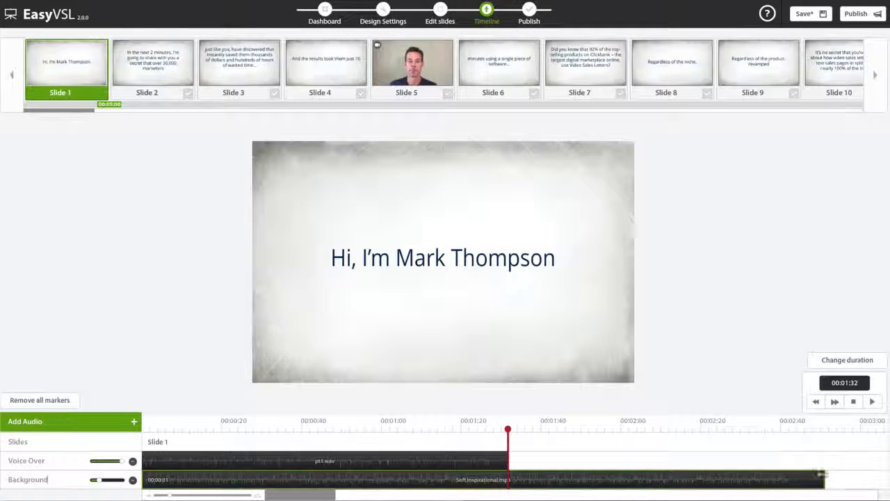
left_click_drag(825, 478, 798, 480)
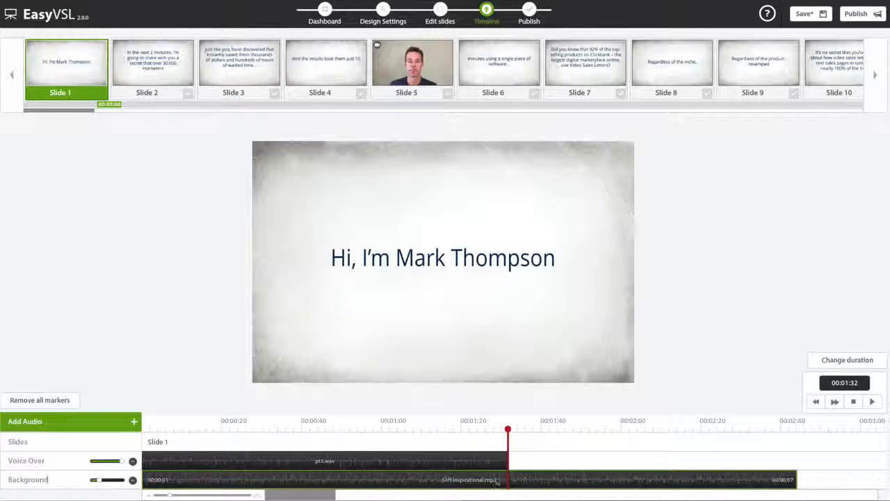
Step: Split the Background clip at the playhead and remove the part beyond the end of the Voice Over
left_click(514, 478)
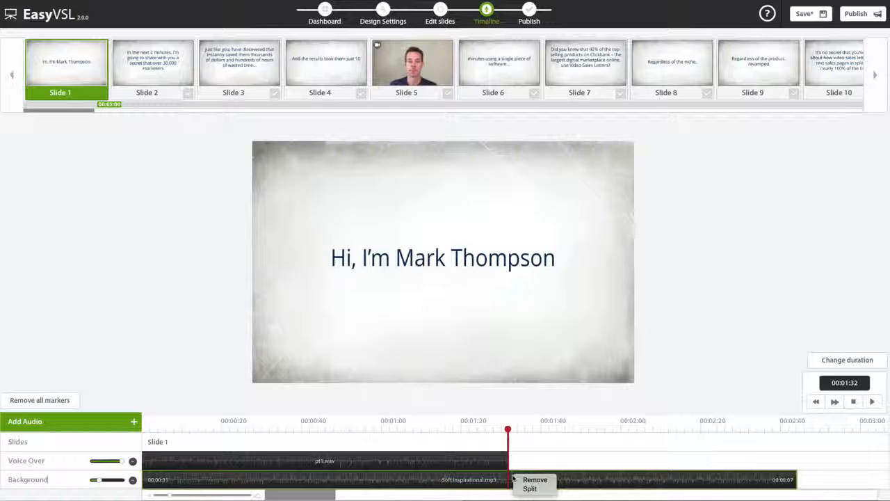
mouse_move(531, 479)
left_mouse_down()
mouse_move(572, 478)
mouse_move(548, 478)
left_mouse_up()
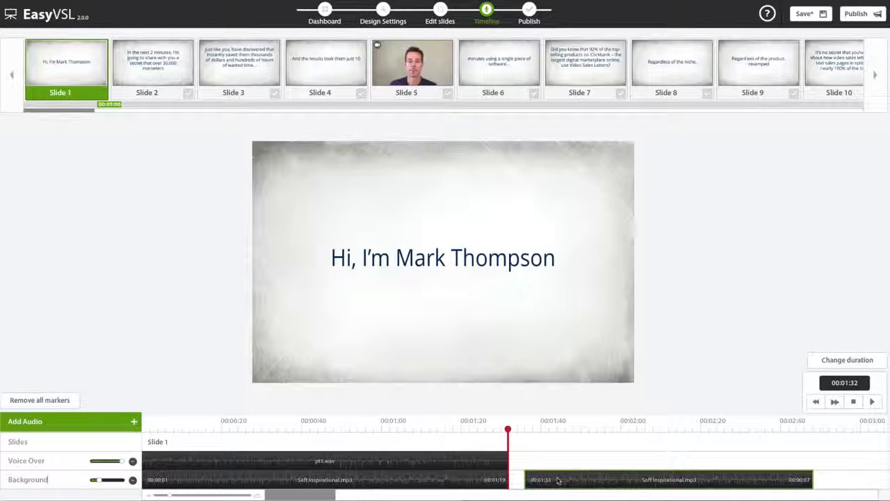
left_click(569, 481)
left_click(570, 482)
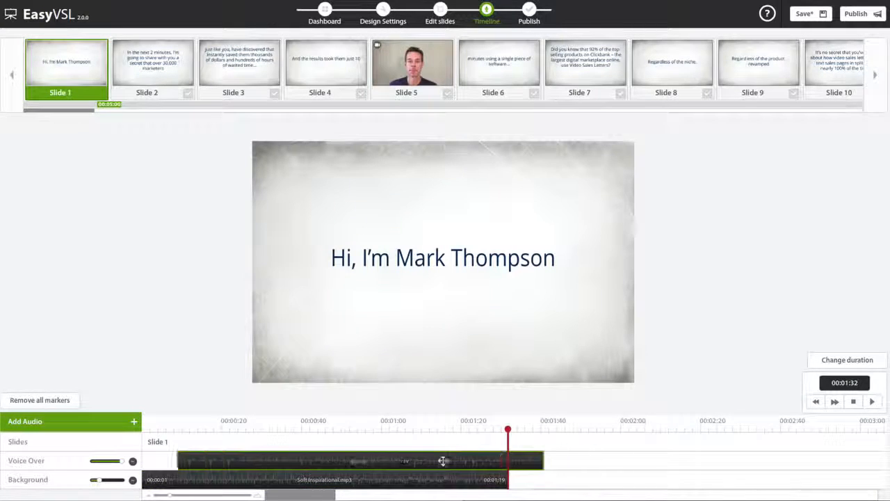
left_click(386, 496)
left_click_drag(398, 497, 255, 497)
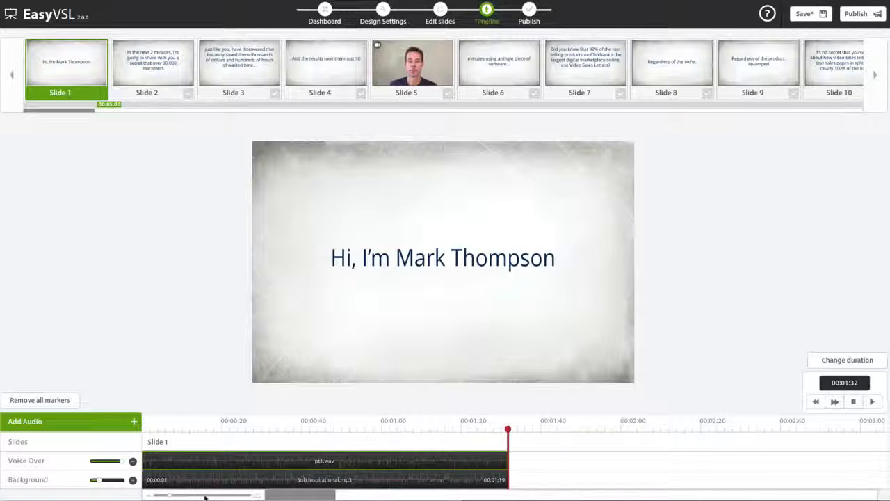
left_click_drag(206, 497, 211, 498)
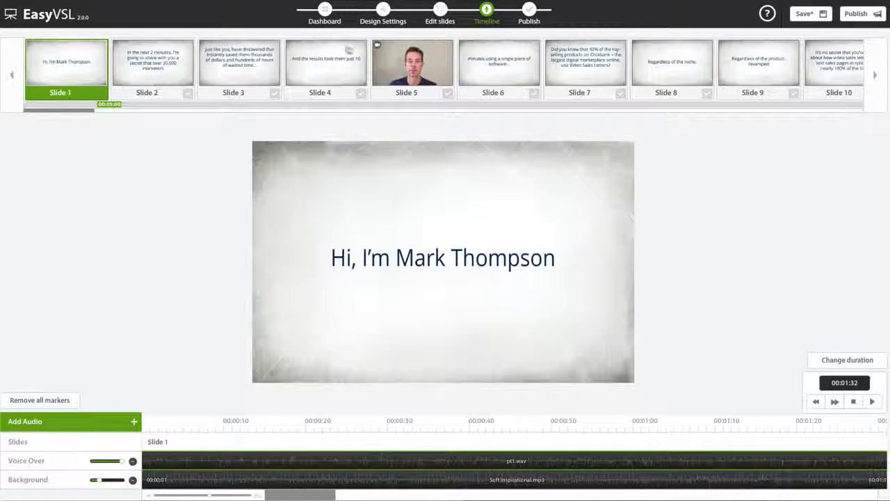
Step: Delete the video slide 5 from the presentation, and save before returning to the timeline
left_click(440, 9)
left_click(867, 351)
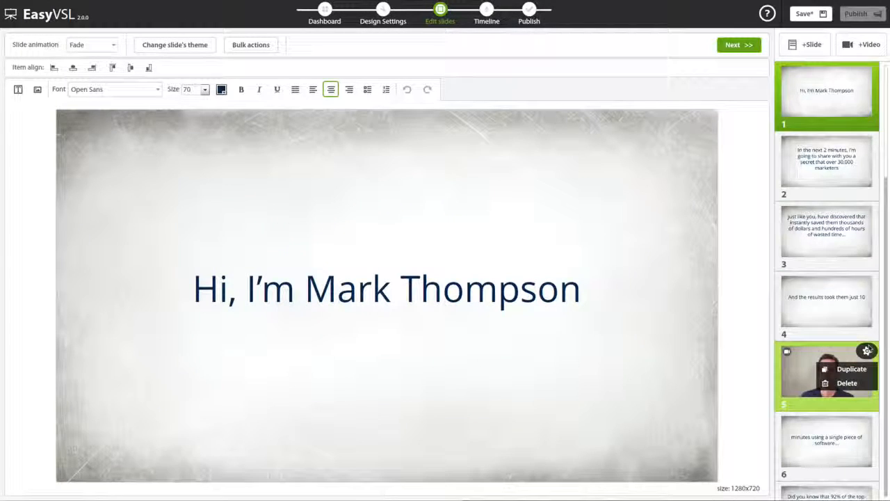
left_click(852, 383)
left_click(413, 274)
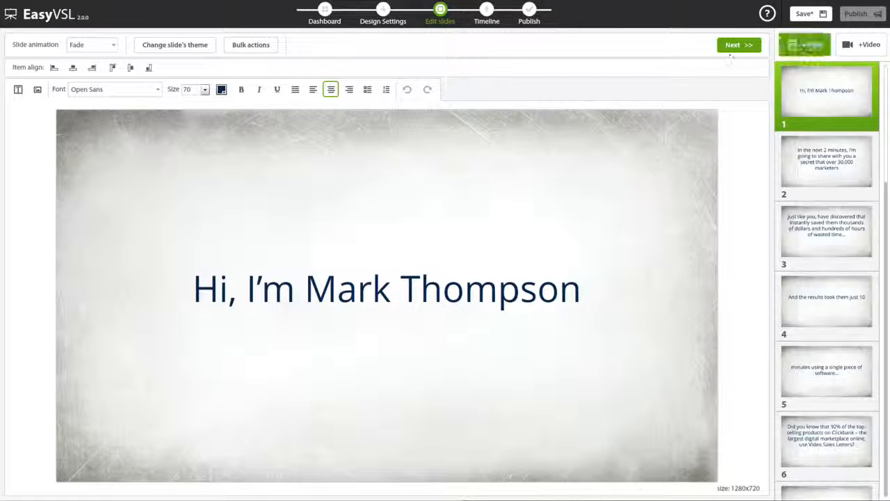
left_click(807, 13)
left_click(749, 45)
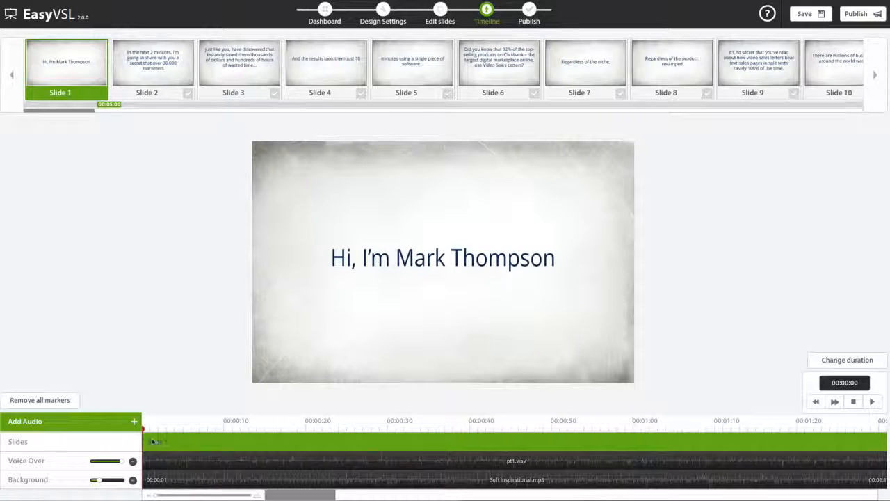
Step: Play the timeline and mark the starts of slides 2 to 5 along with the voice-over, at about 2, 6, 13 and 16 seconds
left_click(875, 403)
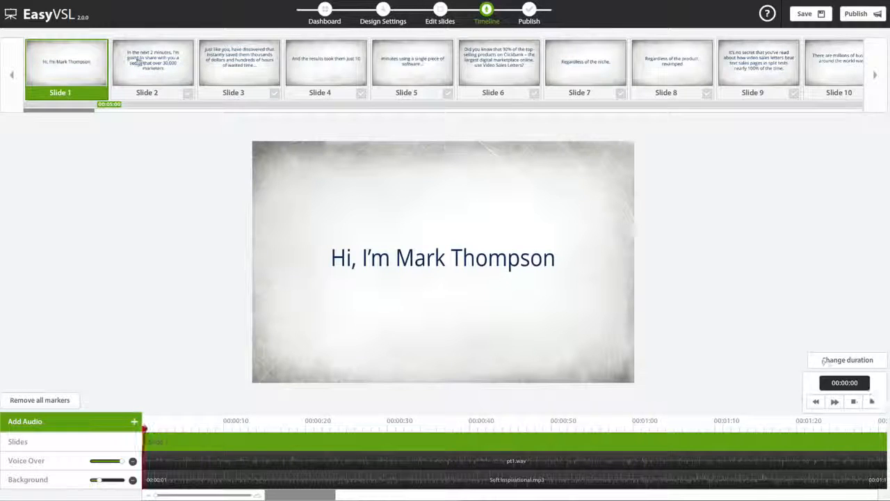
left_click(187, 94)
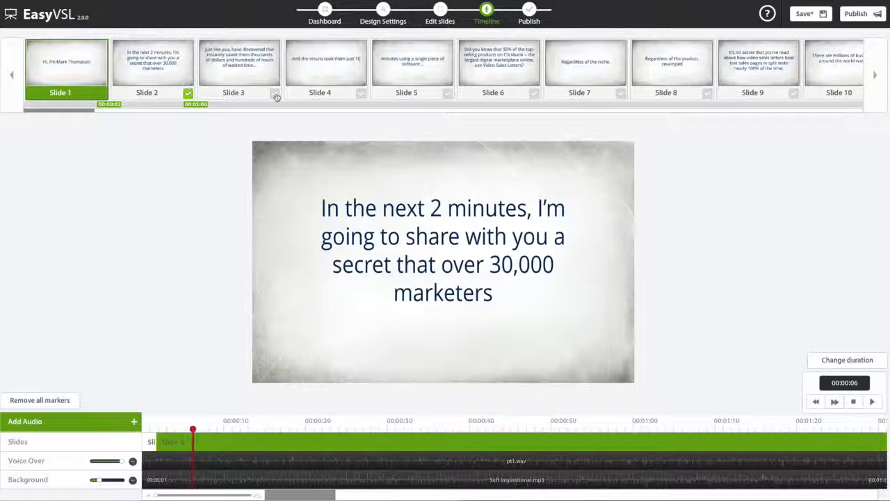
left_click(275, 94)
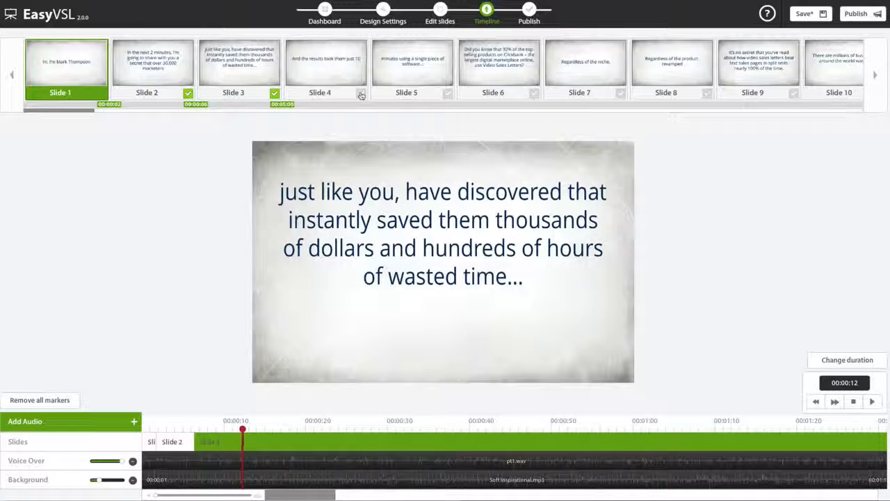
left_click(361, 95)
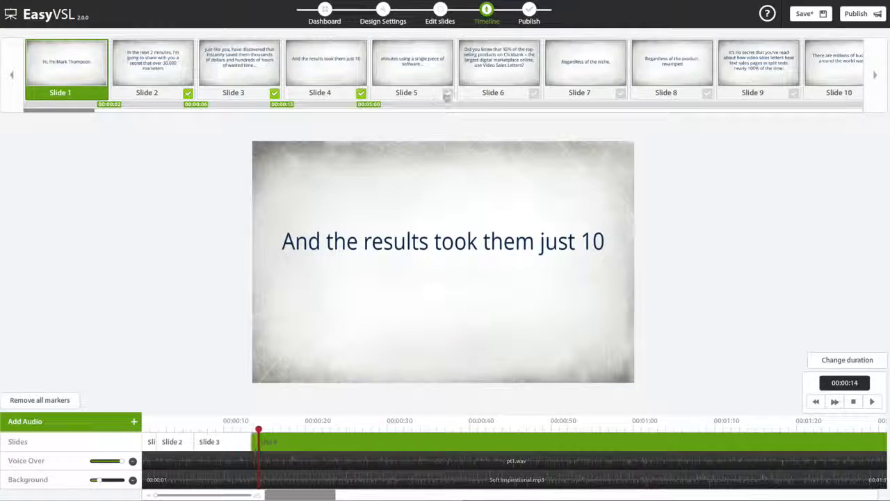
left_click(447, 96)
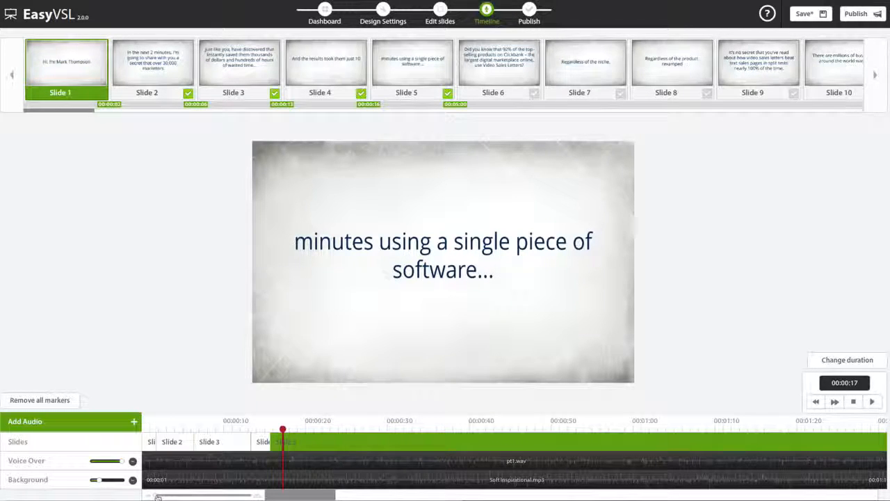
left_click_drag(158, 497, 254, 497)
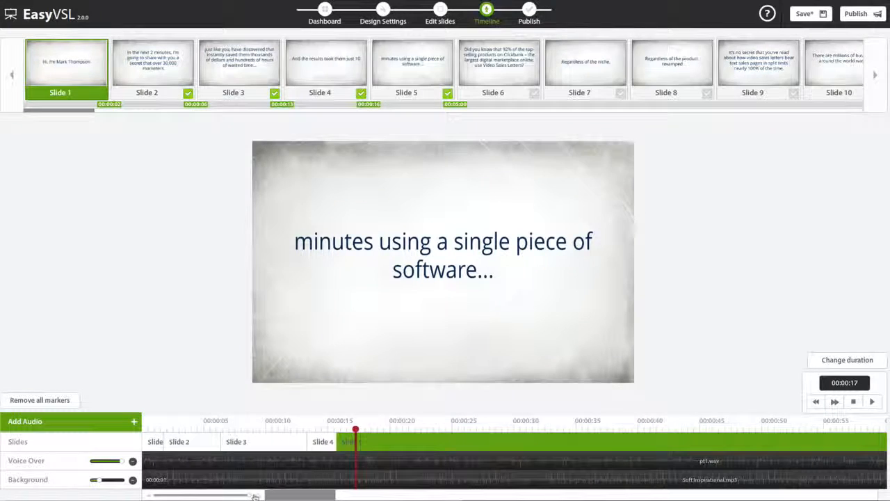
Step: Start slide 3 at about 7 seconds and slide 4 slightly earlier on the timeline, and play back the new timing from the beginning
left_click(319, 445)
left_click_drag(358, 449, 200, 440)
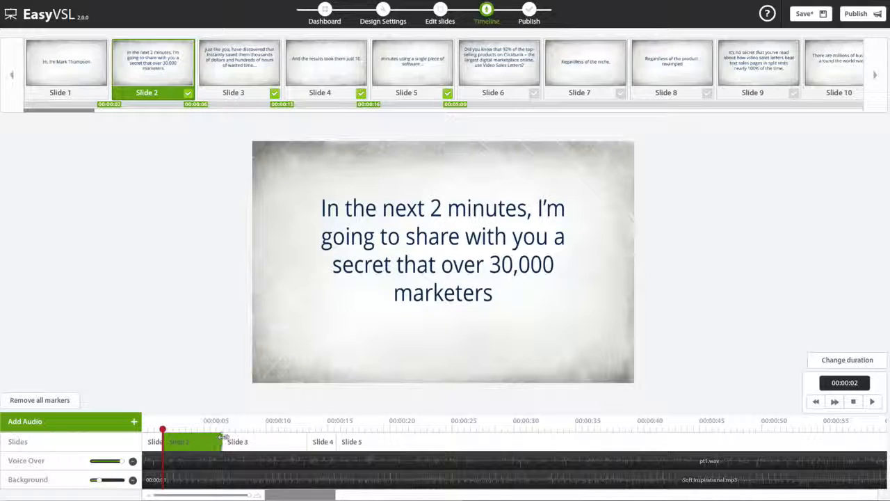
left_click_drag(221, 436, 224, 439)
left_click_drag(304, 437, 304, 437)
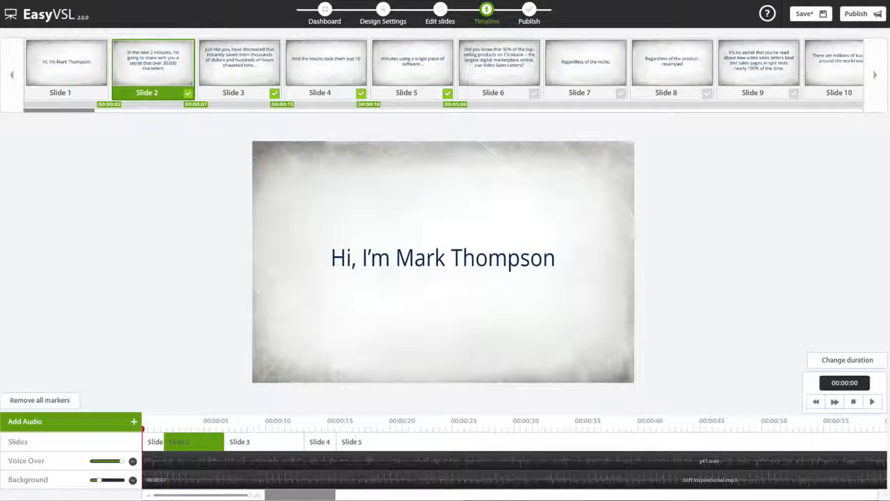
left_click(872, 401)
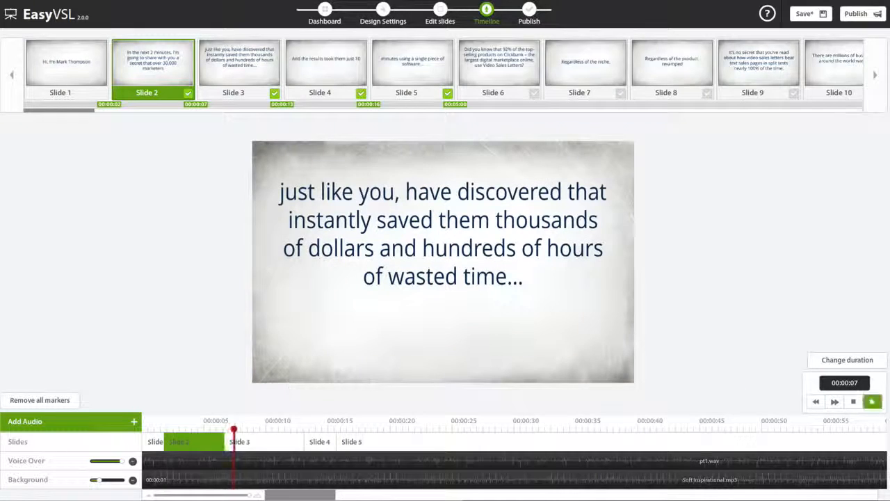
left_click(855, 402)
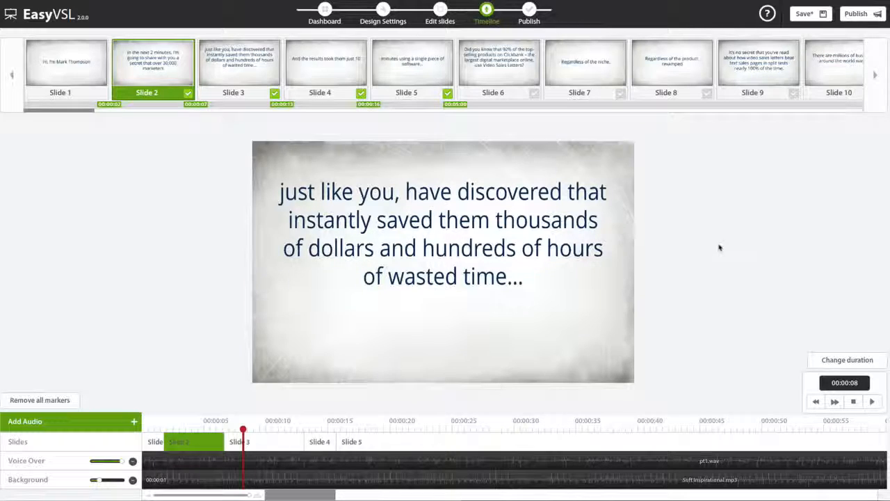
Step: Save the presentation and review its quality and metadata publish settings without publishing
left_click(807, 14)
left_click(859, 17)
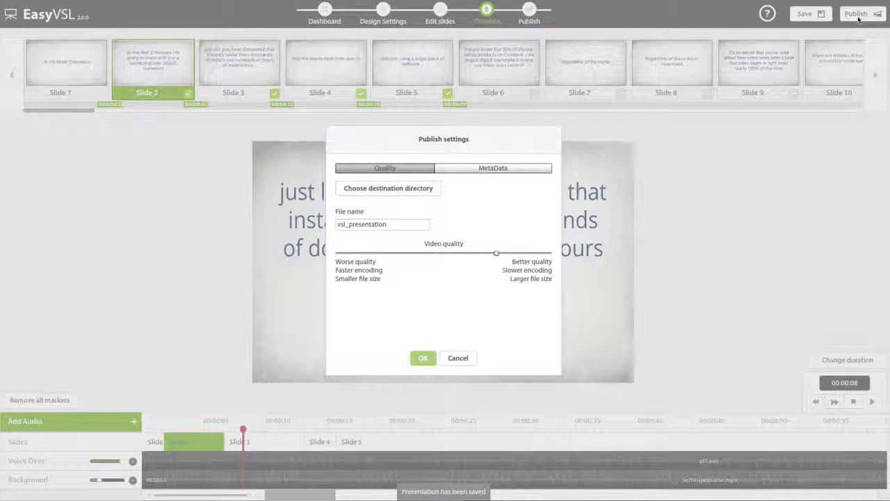
left_click(498, 169)
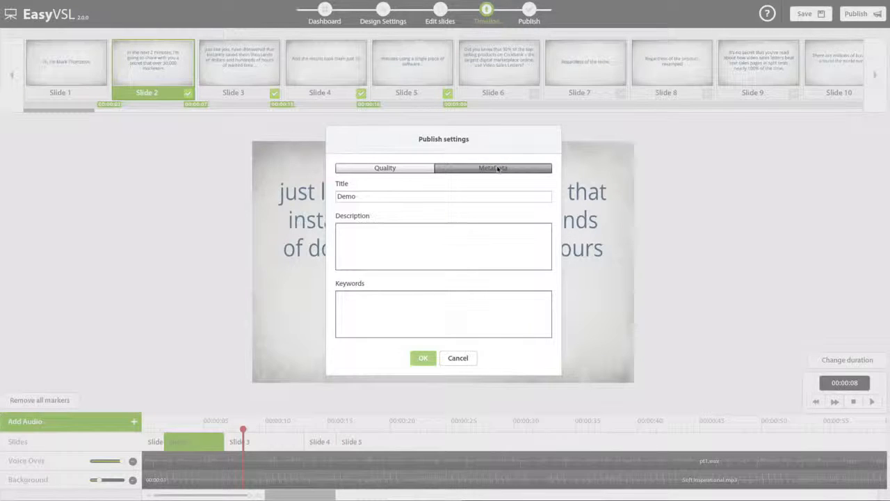
left_click(385, 170)
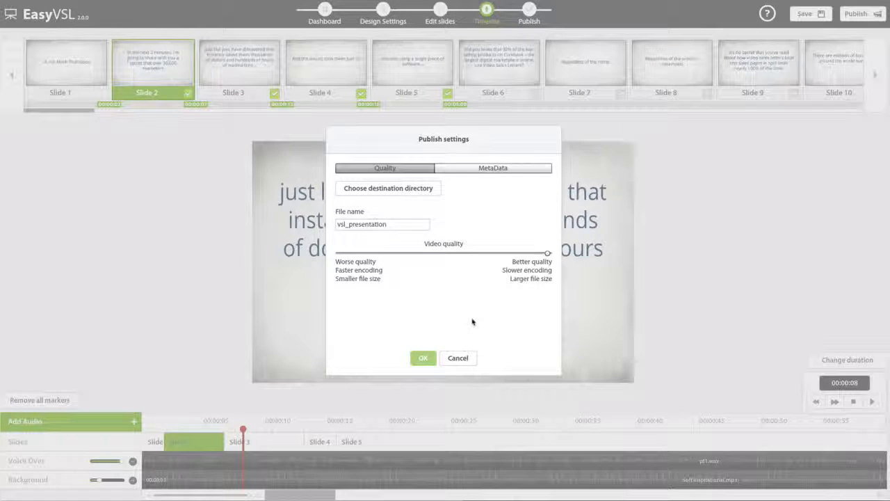
left_click(461, 358)
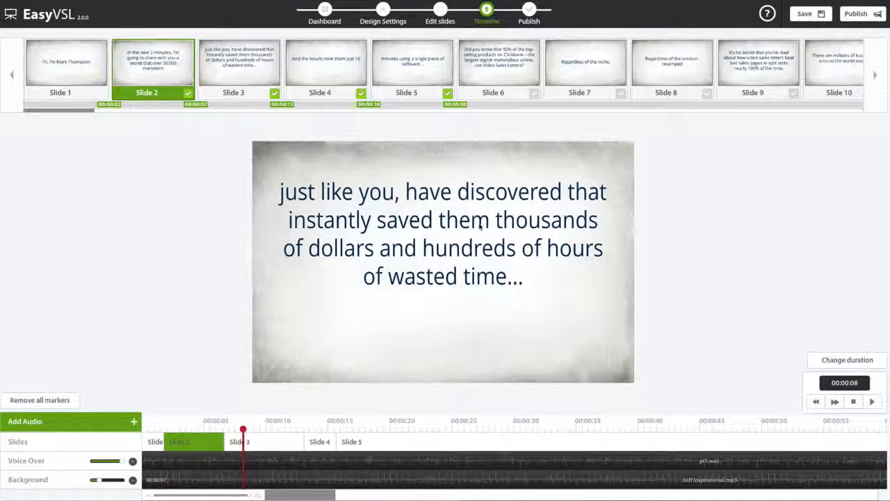
Step: Create a translated copy of the Demo presentation from English to Polish from the dashboard
left_click(325, 12)
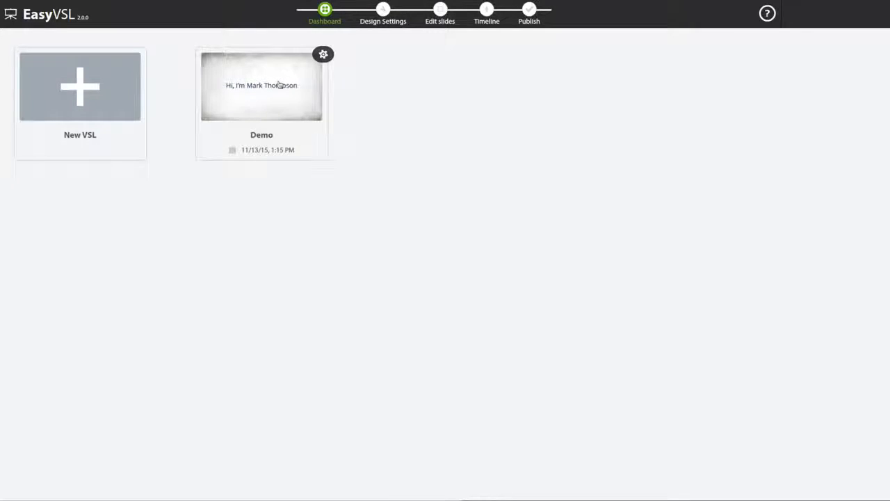
left_click(323, 55)
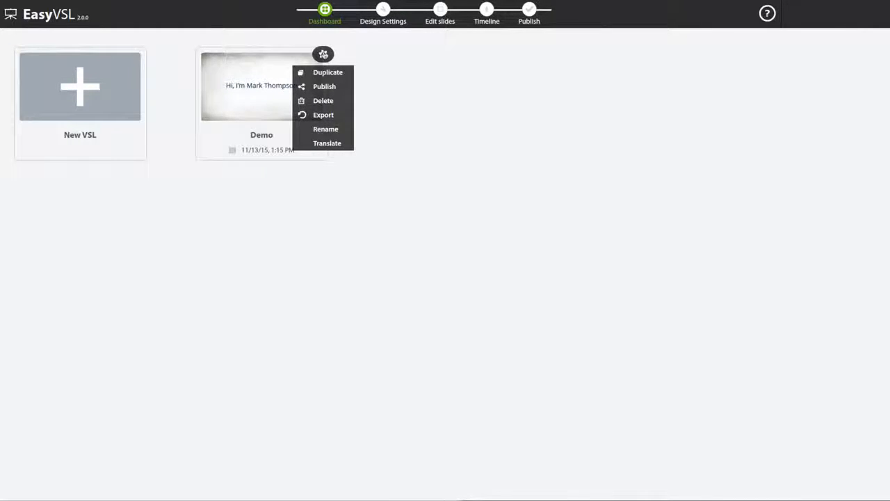
left_click(328, 144)
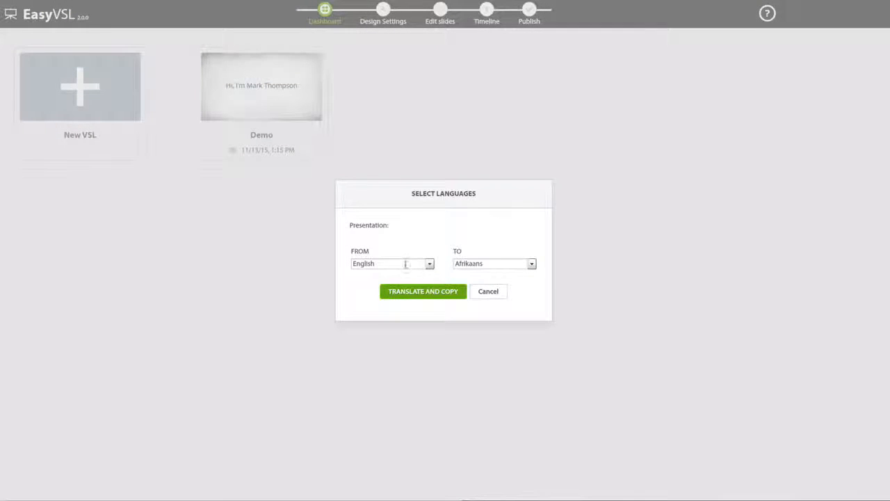
left_click(517, 261)
scroll(497, 294, "down", 10)
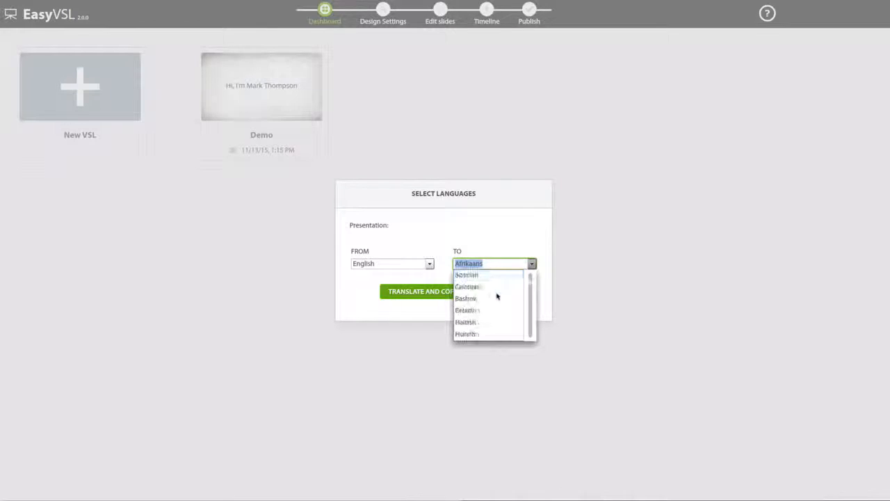
scroll(485, 298, "down", 4)
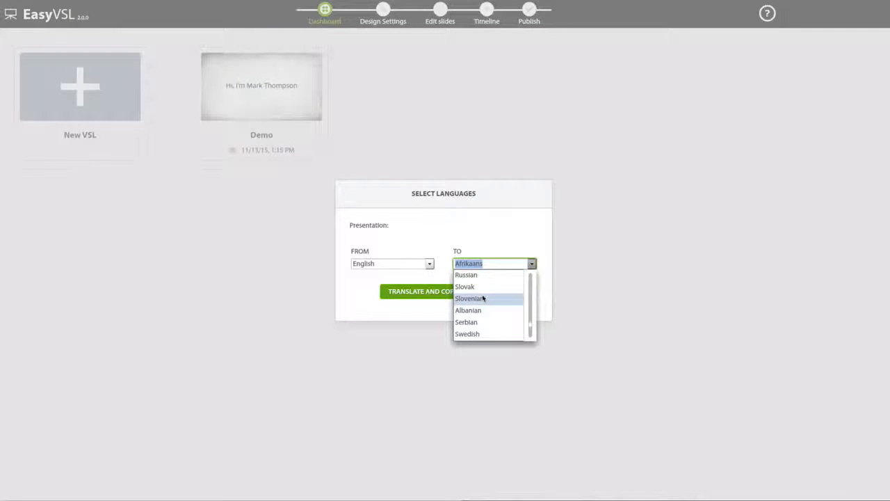
scroll(484, 297, "up", 3)
left_click(477, 321)
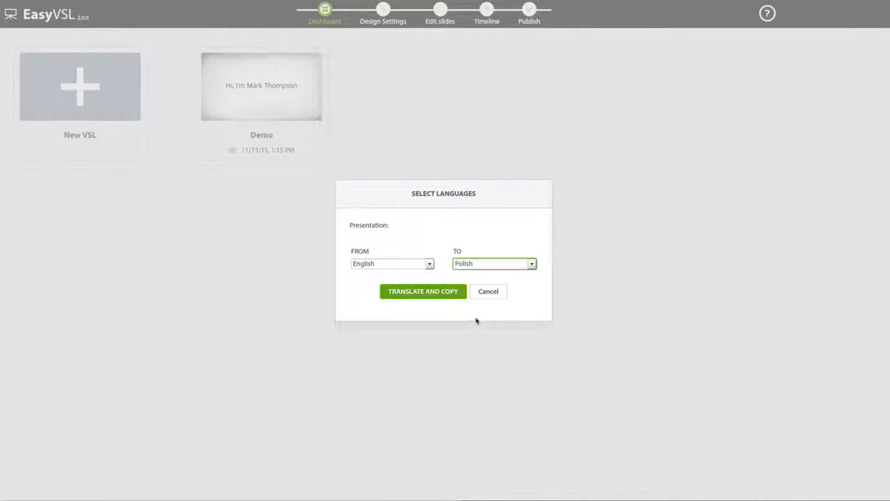
left_click(444, 295)
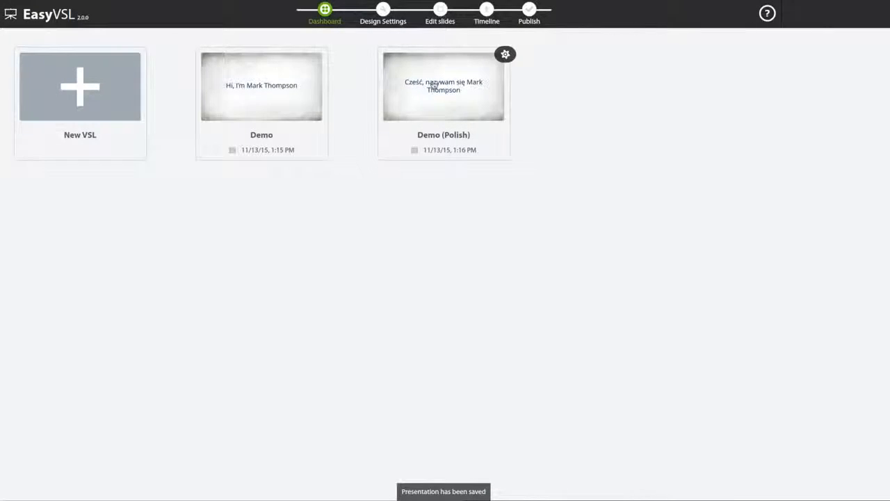
Step: Open the Polish copy of the presentation and check the translated text on its first slides
left_click(434, 84)
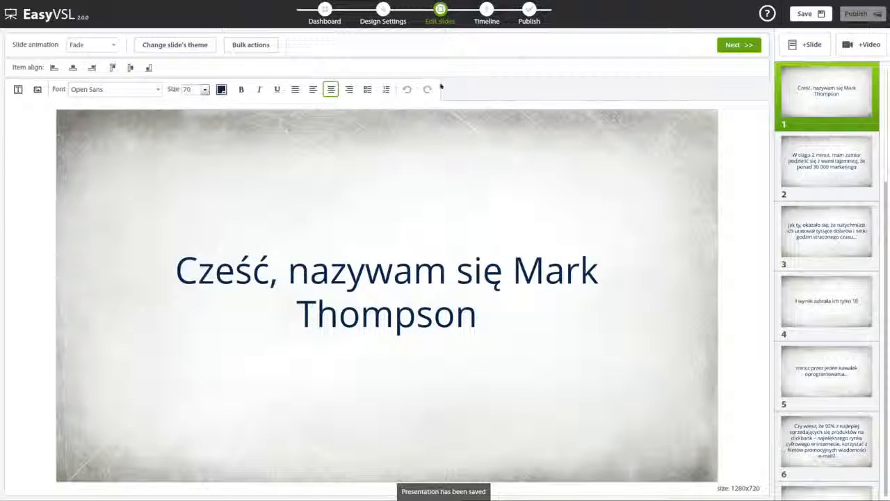
left_click(821, 183)
left_click(821, 226)
left_click(821, 164)
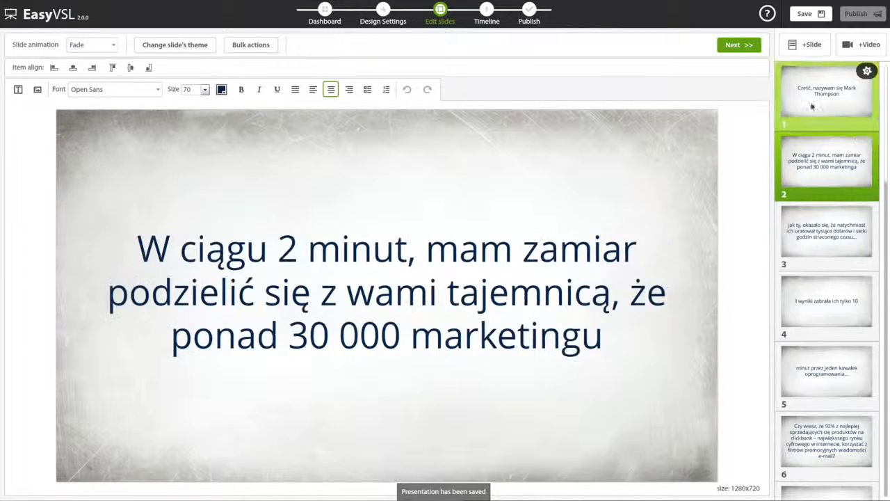
left_click(812, 105)
Step: Return to the dashboard and open the available actions for the original Demo presentation
left_click(323, 11)
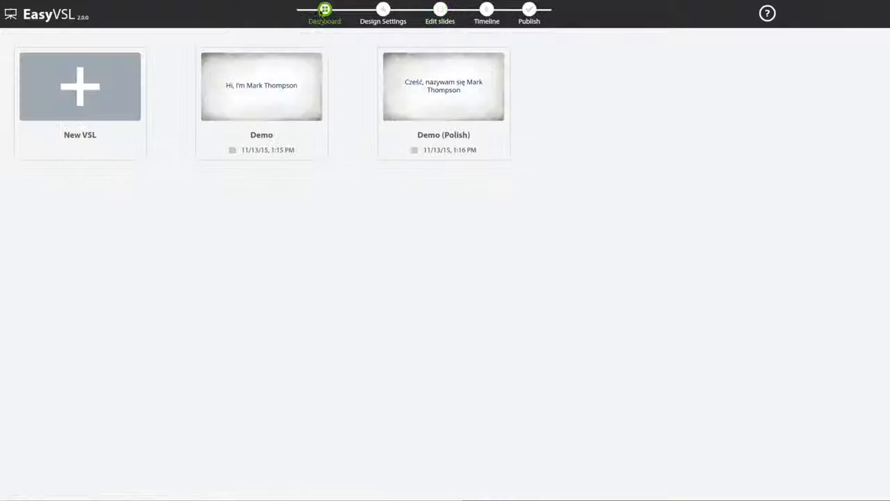
left_click(323, 54)
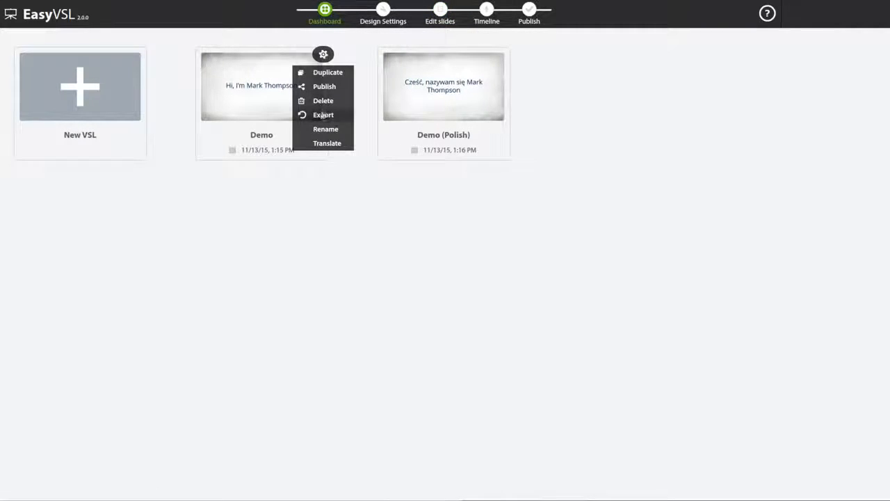